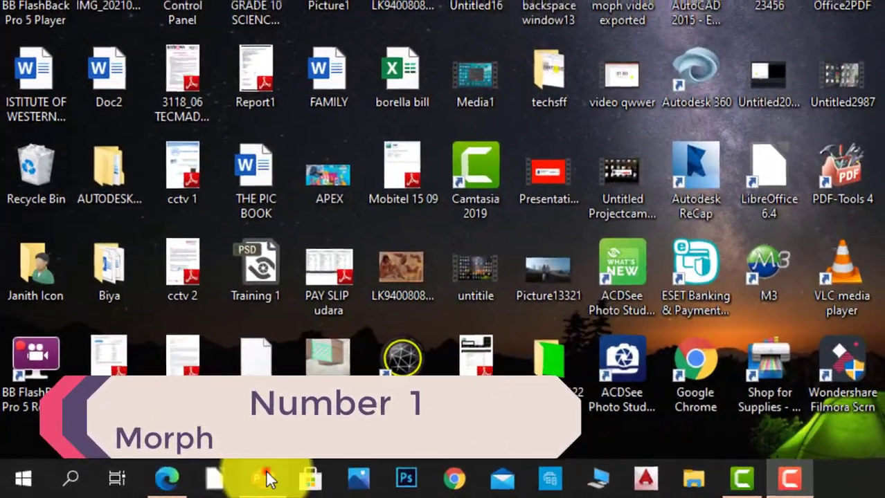
Switch to the open PowerPoint presentation with the 'Morph and enhanced moph' slide
click(174, 487)
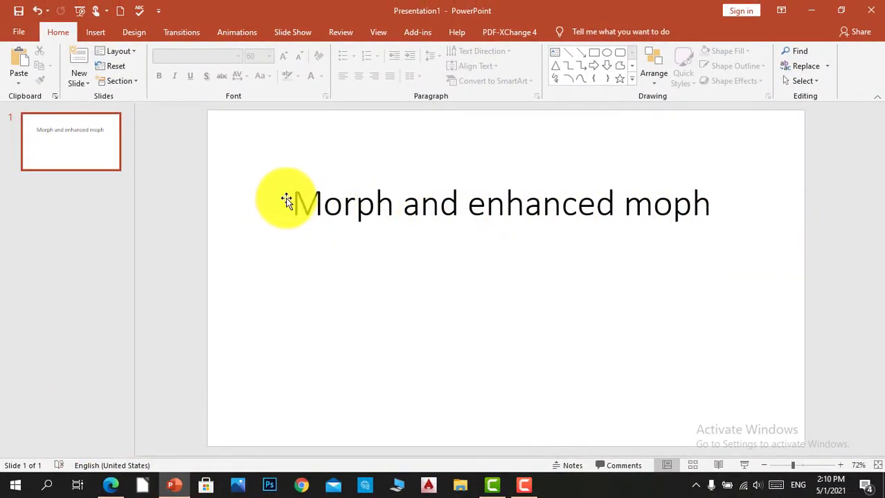
Draw a solid blue Oval circle below the title on the left of slide 1
click(728, 201)
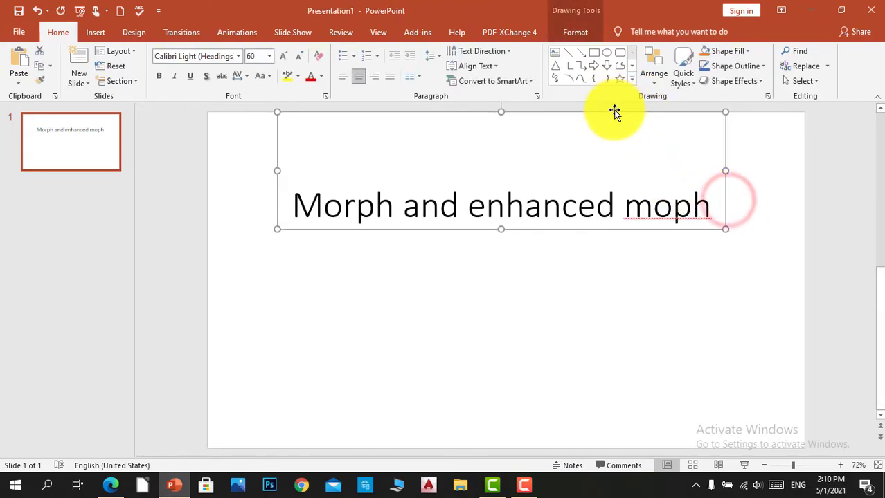
click(615, 112)
click(428, 321)
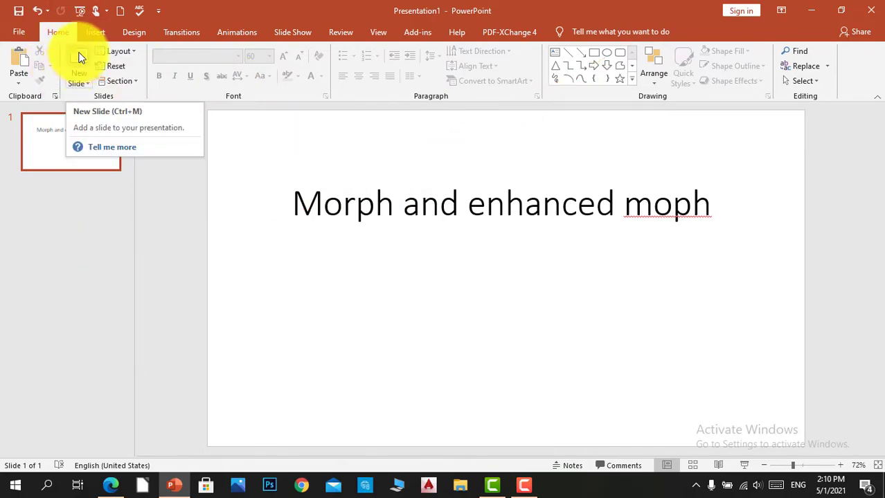
click(99, 35)
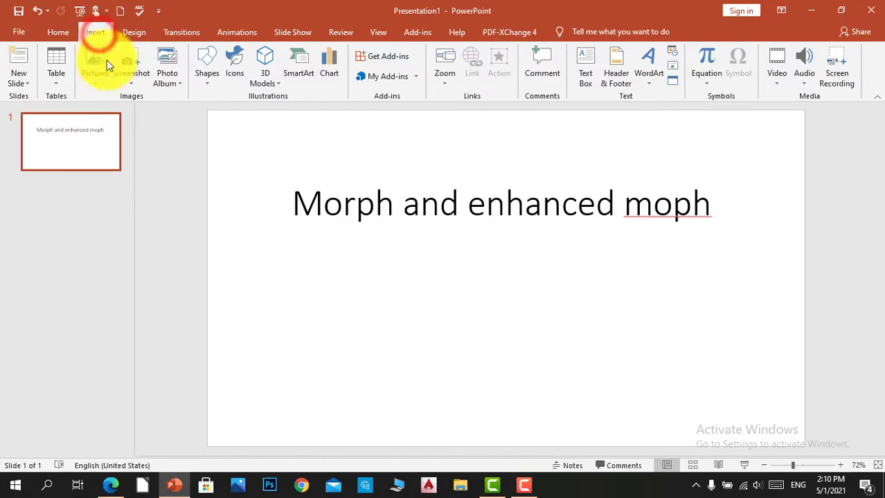
click(61, 33)
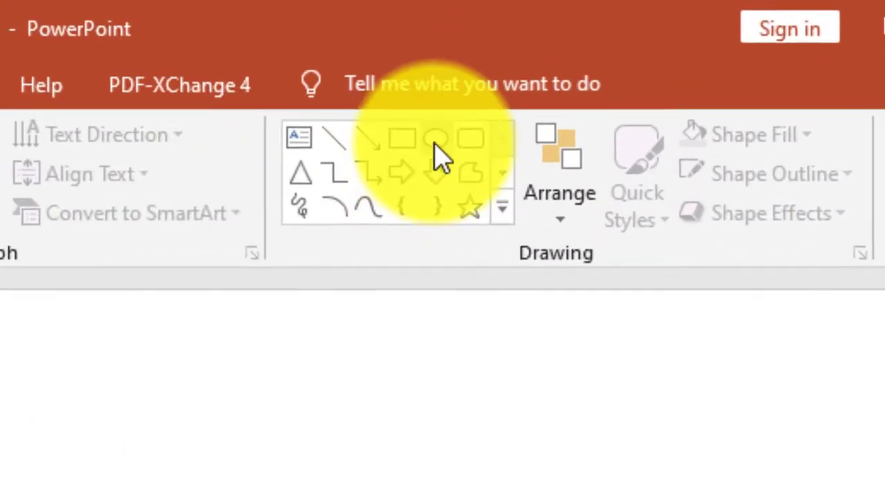
click(606, 52)
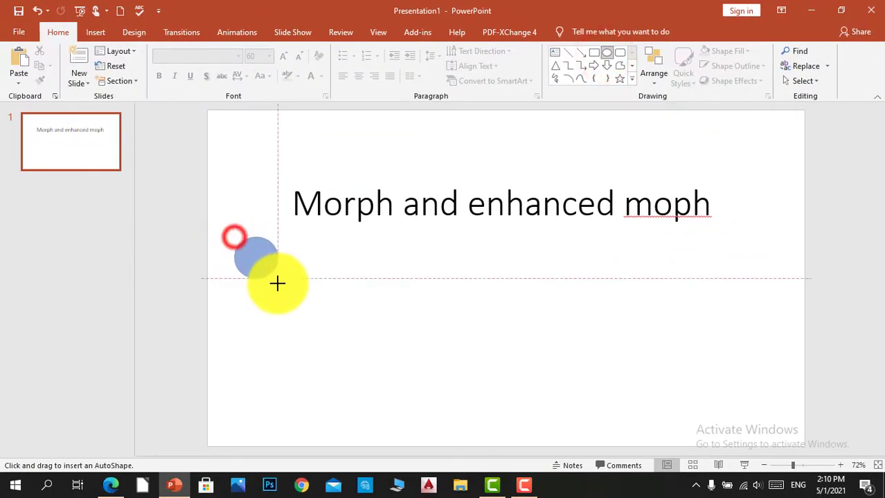
drag(277, 283, 350, 345)
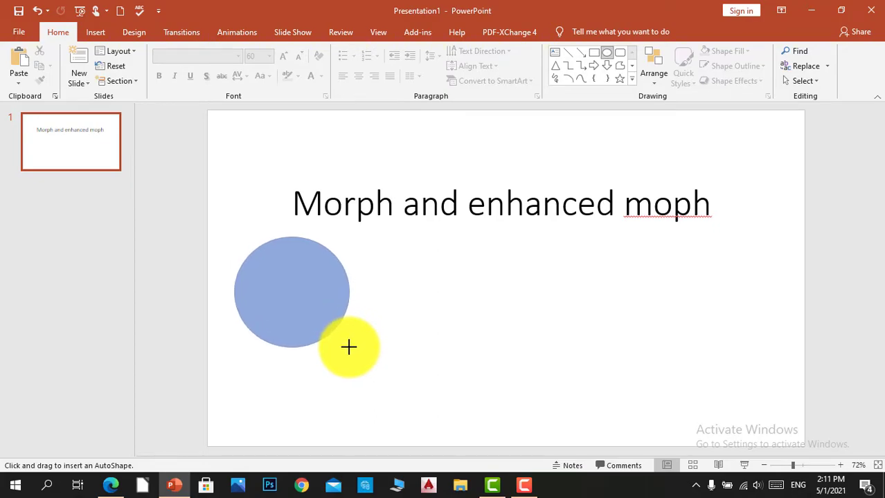
click(421, 333)
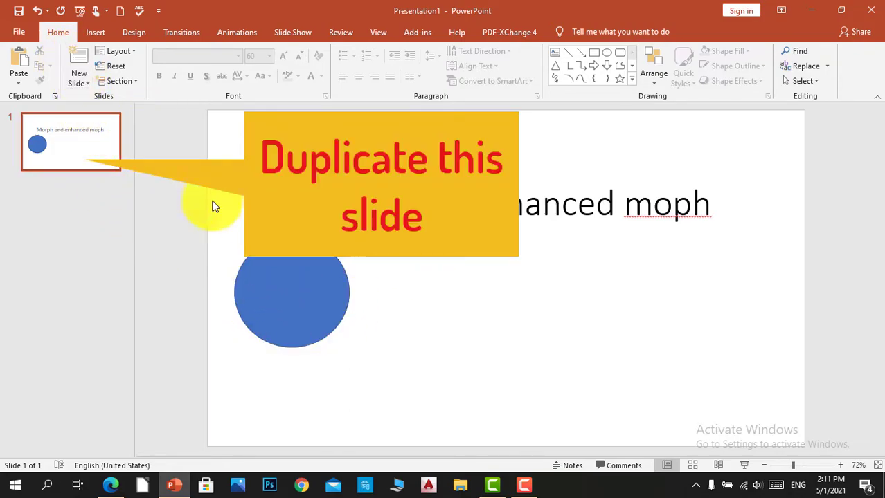
Duplicate slide 1, redraw a larger circle at bottom right, and apply the Morph transition
right_click(99, 151)
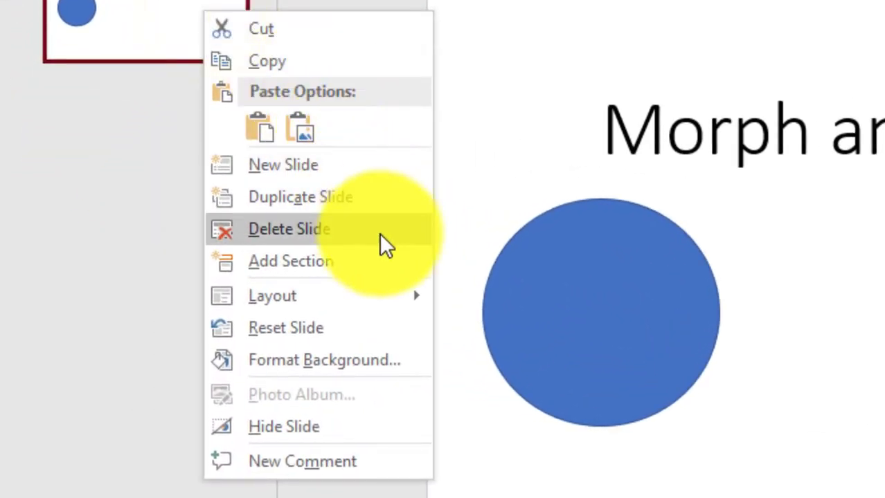
click(373, 198)
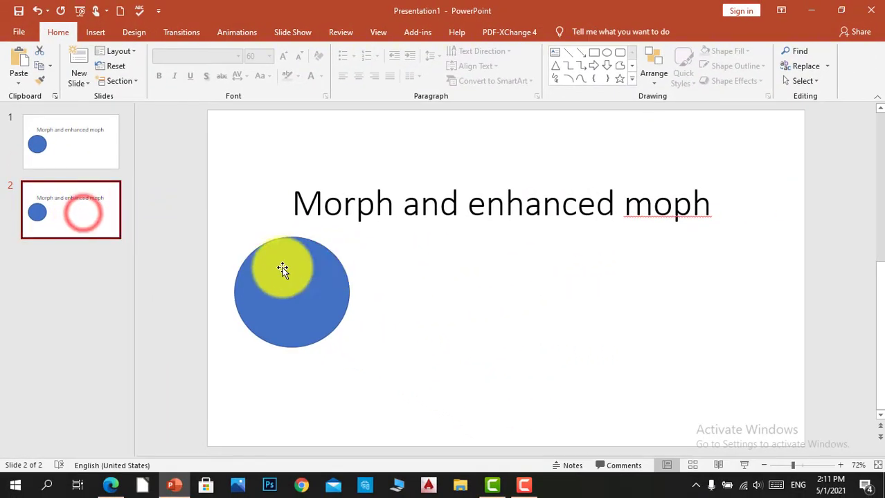
click(282, 270)
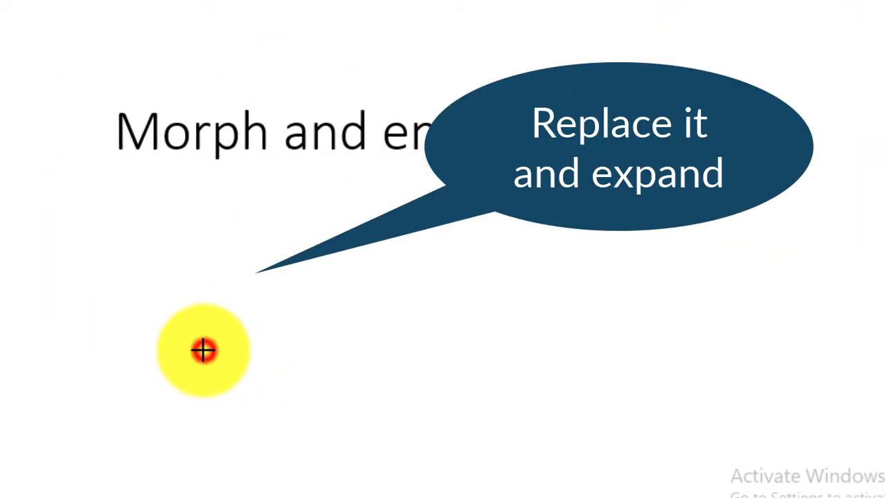
drag(202, 350, 336, 440)
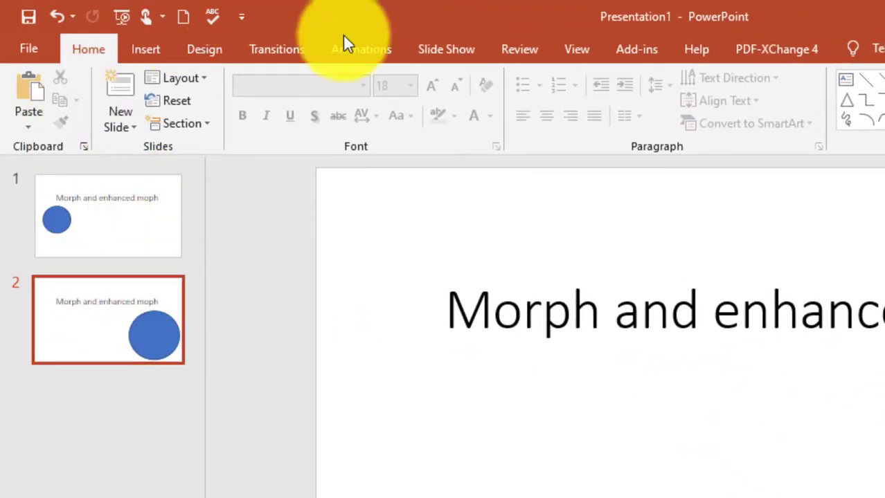
click(276, 54)
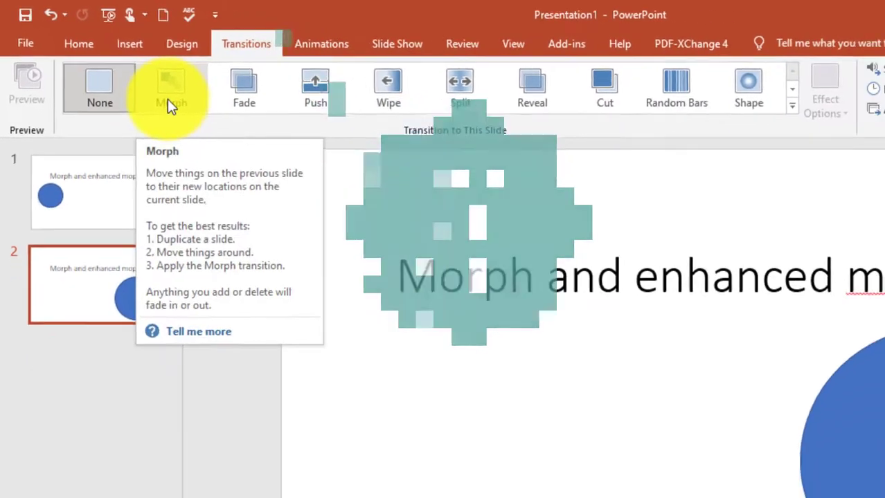
click(126, 73)
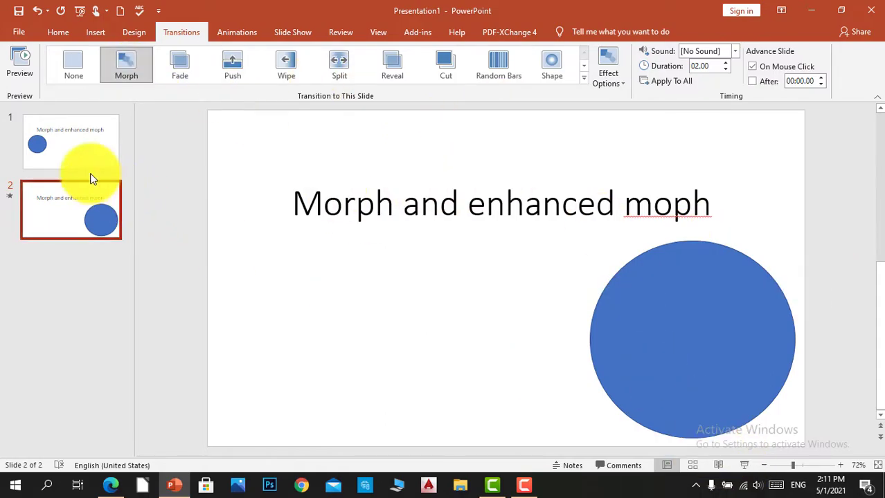
click(53, 147)
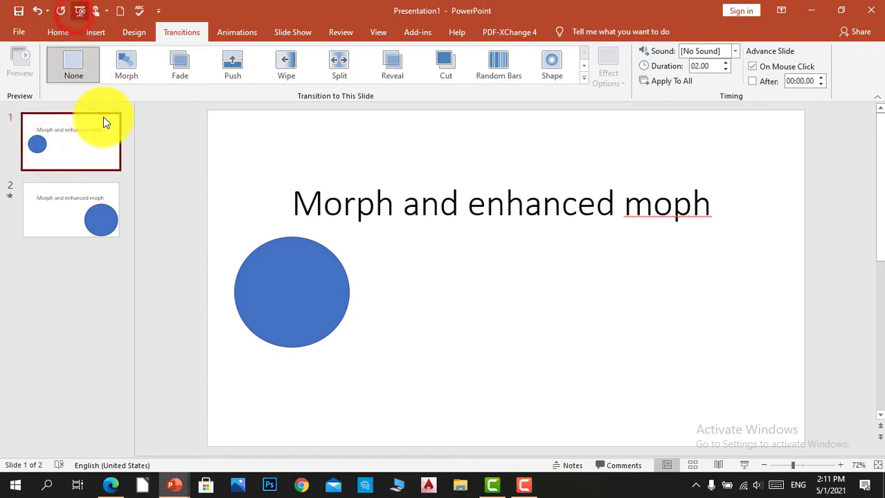
key(F5)
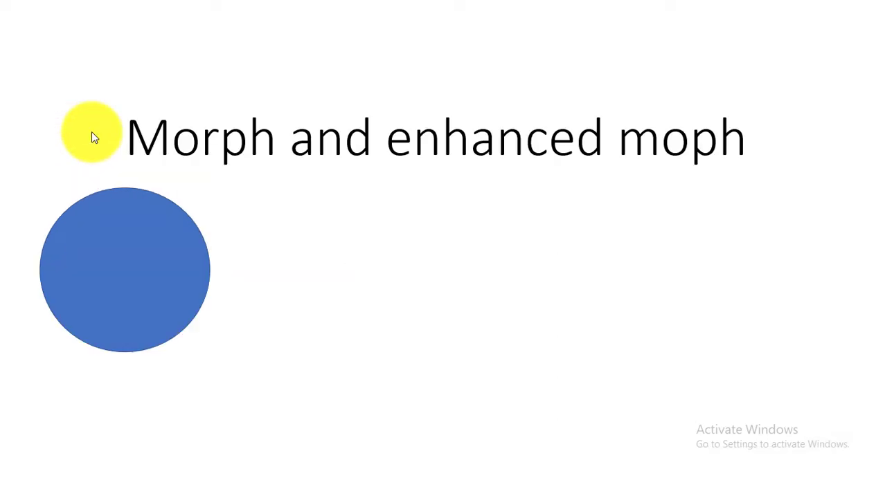
click(6, 68)
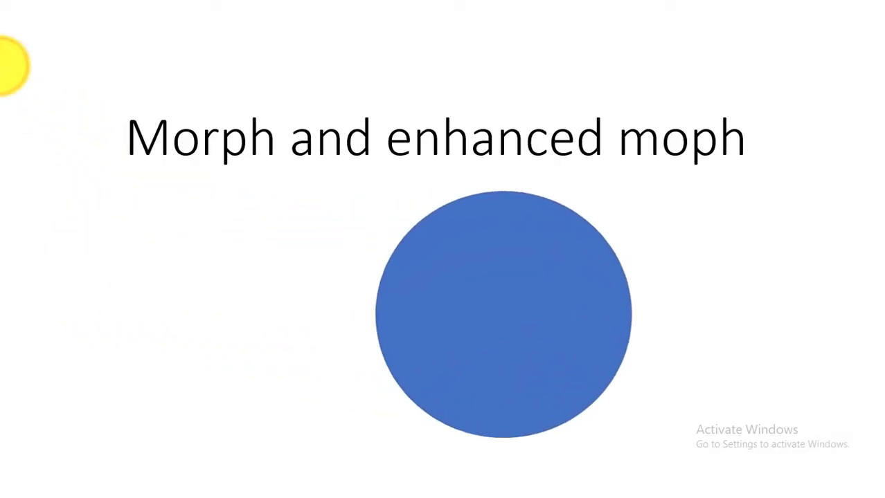
click(7, 65)
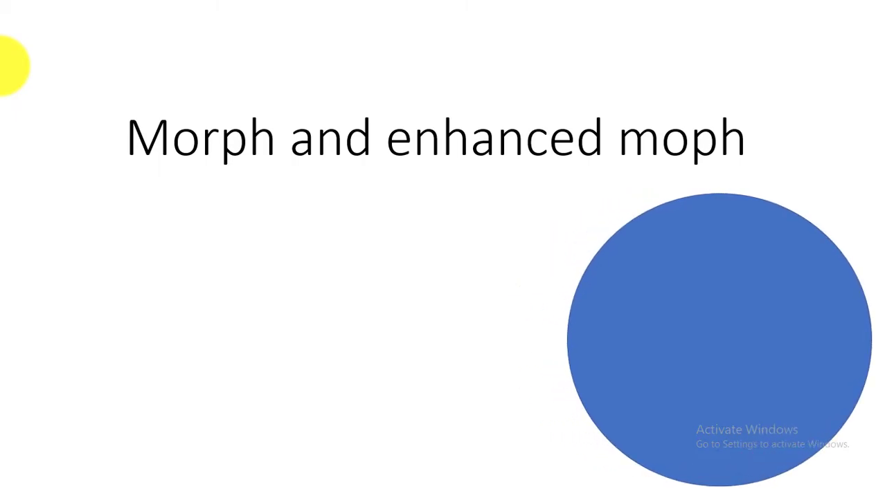
click(7, 66)
click(7, 66)
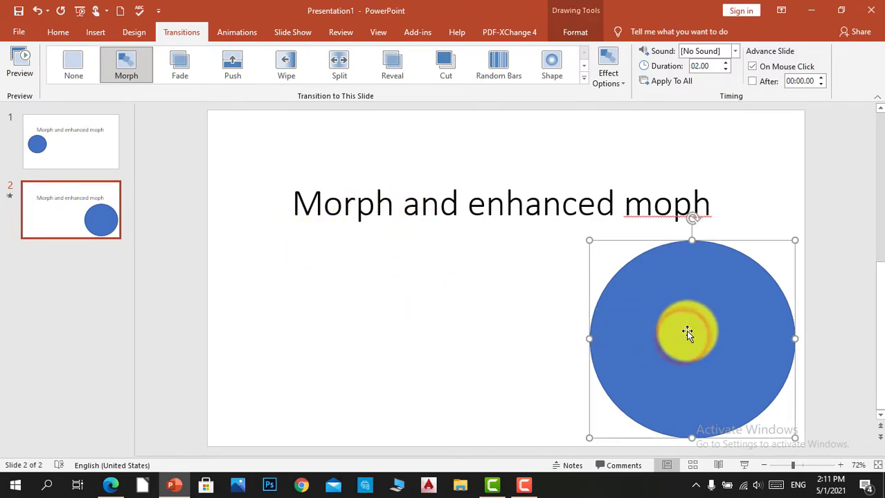
Replace slide 2's circle with a large blue rectangle at the slide's lower right edge
key(Delete)
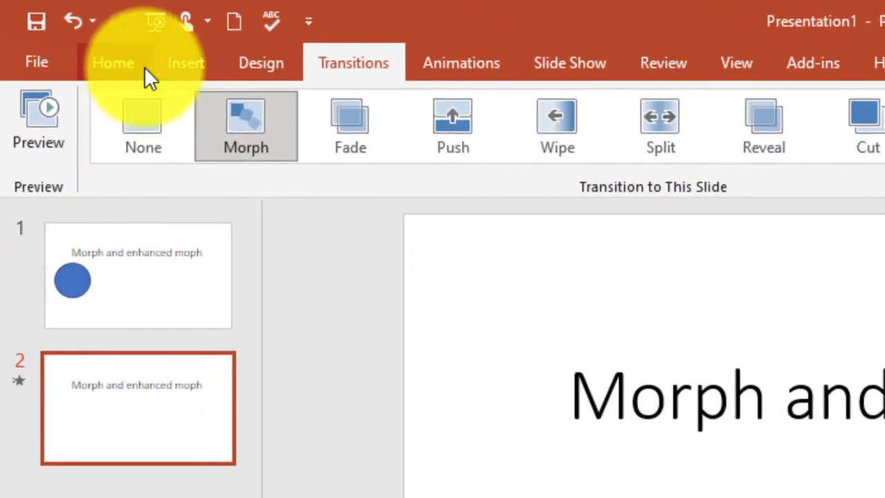
click(197, 66)
click(194, 110)
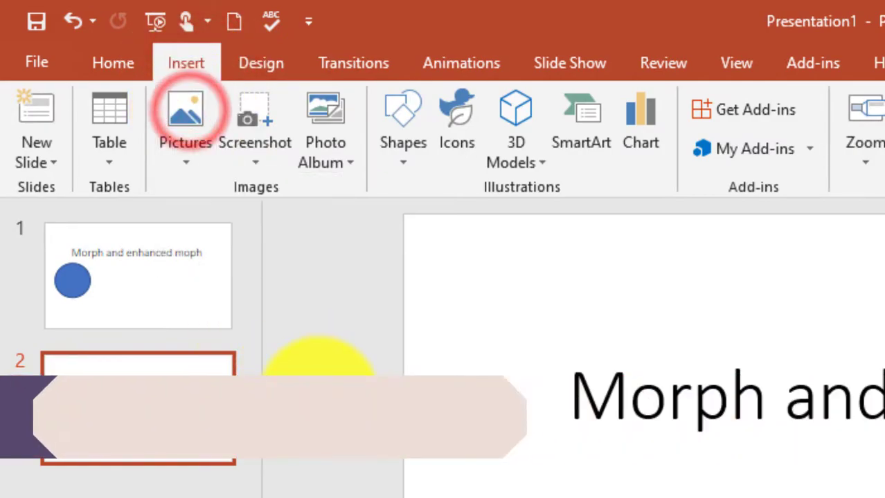
click(403, 135)
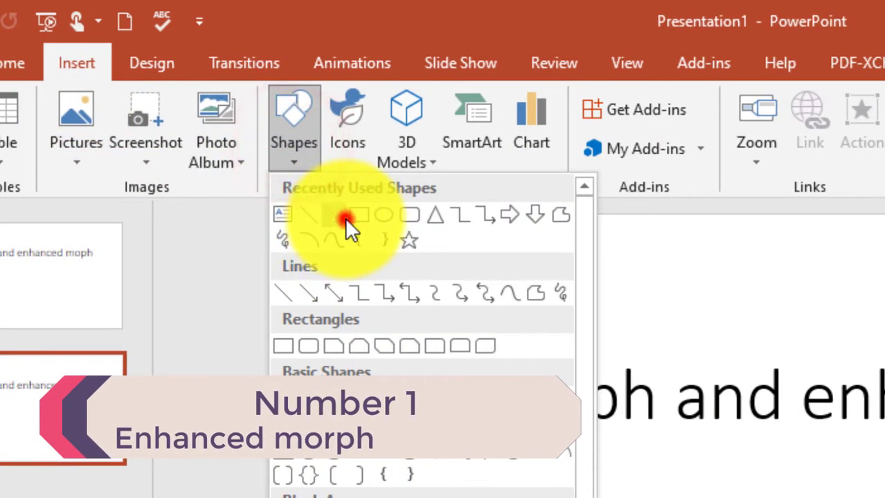
click(345, 218)
click(291, 135)
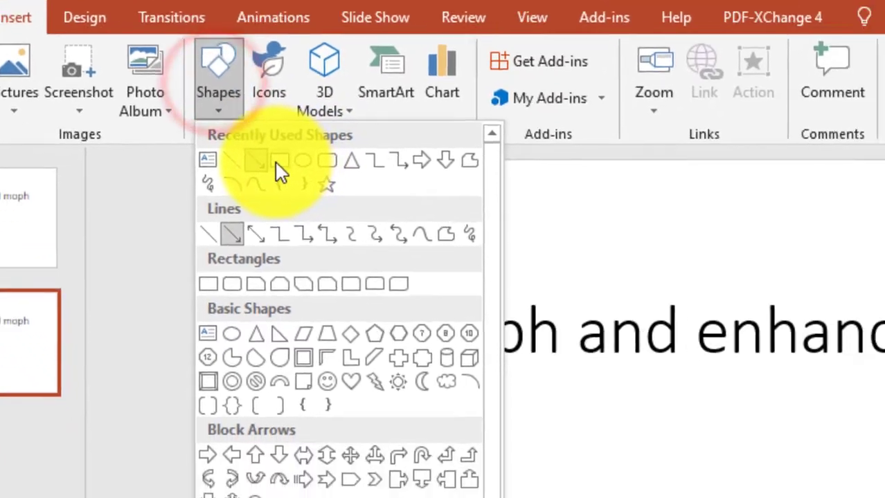
click(278, 161)
drag(483, 230, 730, 454)
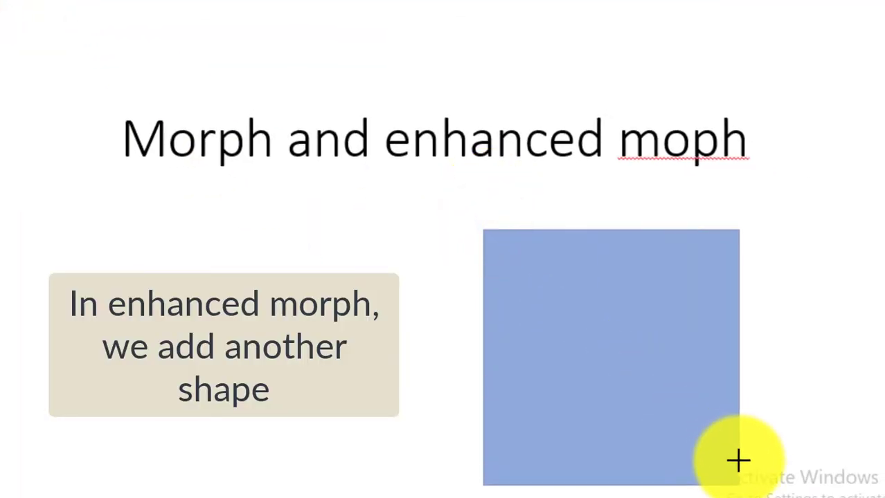
drag(669, 414, 794, 415)
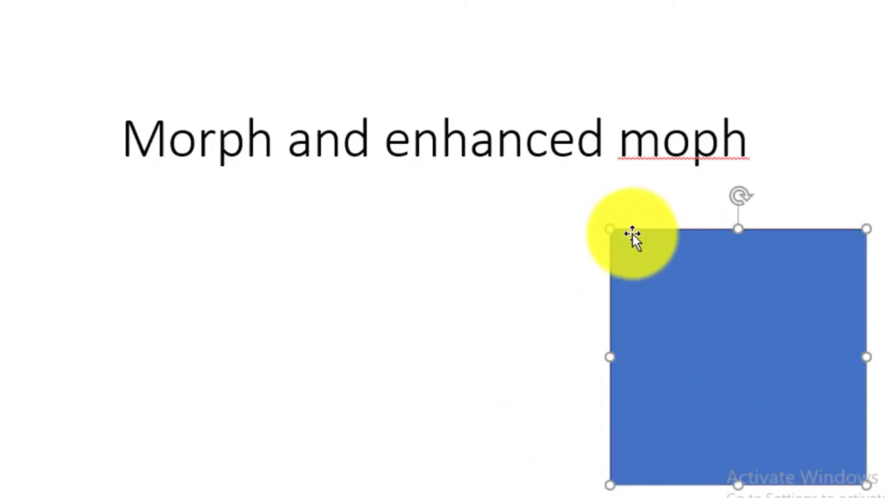
mouse_move(608, 229)
mouse_down()
mouse_move(539, 207)
mouse_move(555, 213)
mouse_up()
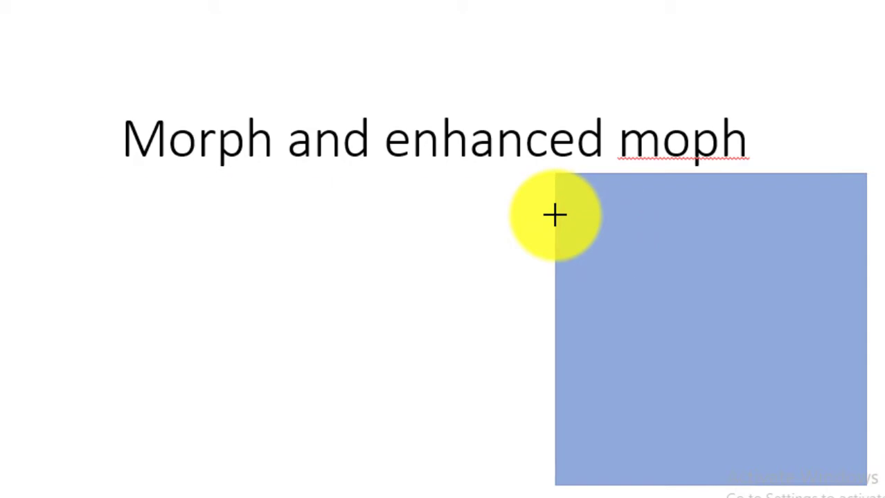
click(478, 284)
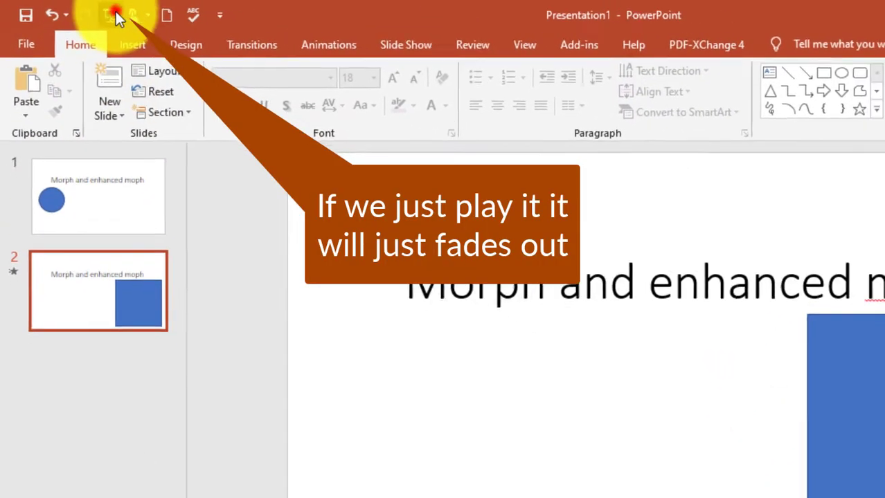
Preview the slide show through slide 2, then return to editing slide 1
click(115, 14)
click(2, 450)
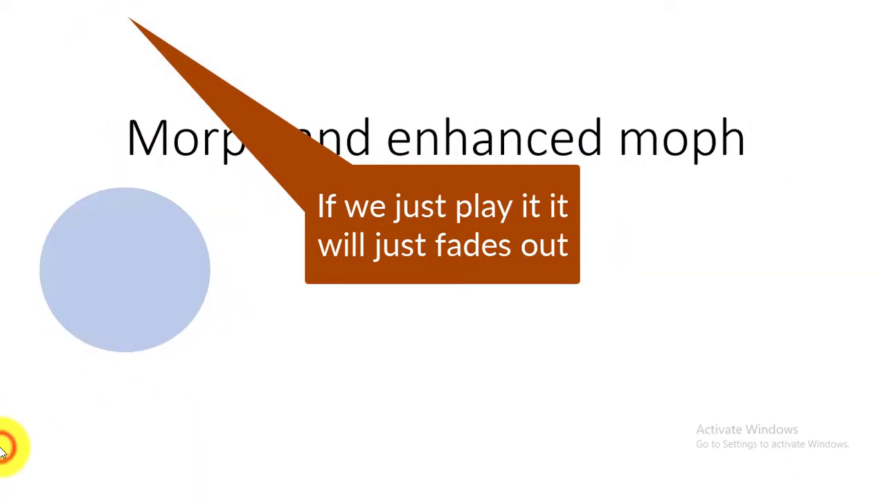
click(322, 358)
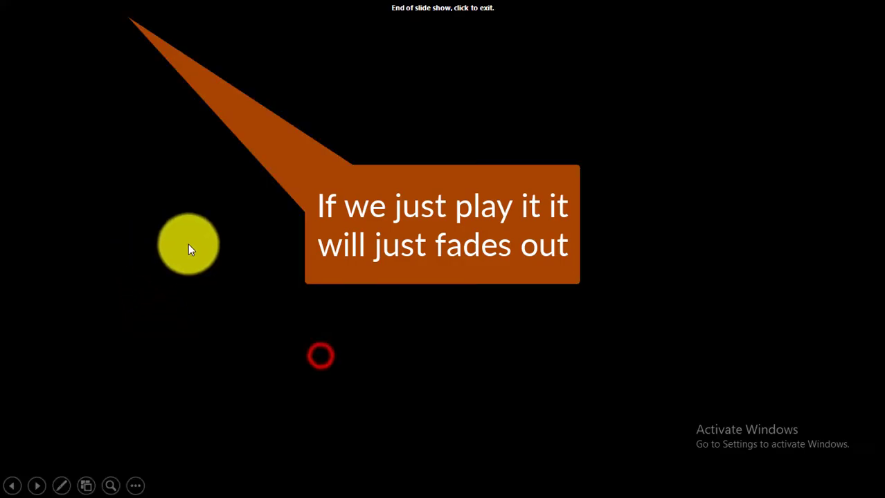
click(208, 262)
click(67, 162)
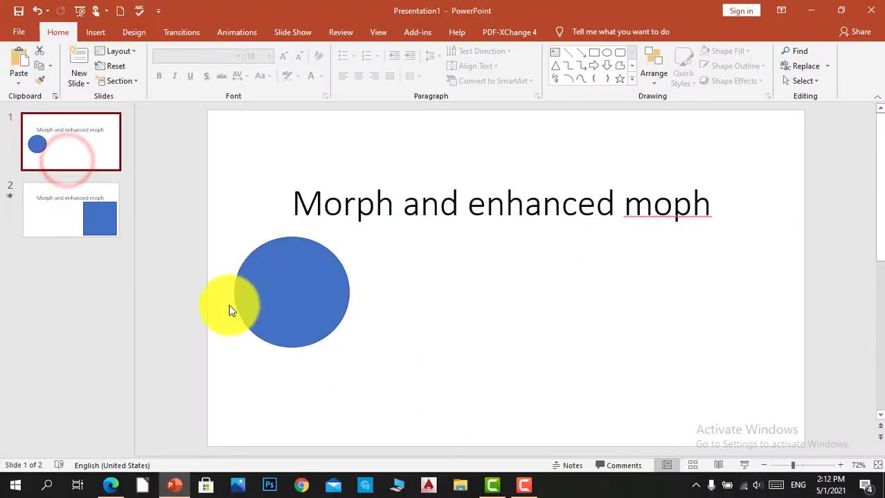
Rename the slide 1 circle Oval 3 to '!!morph' in the Selection Pane
click(285, 287)
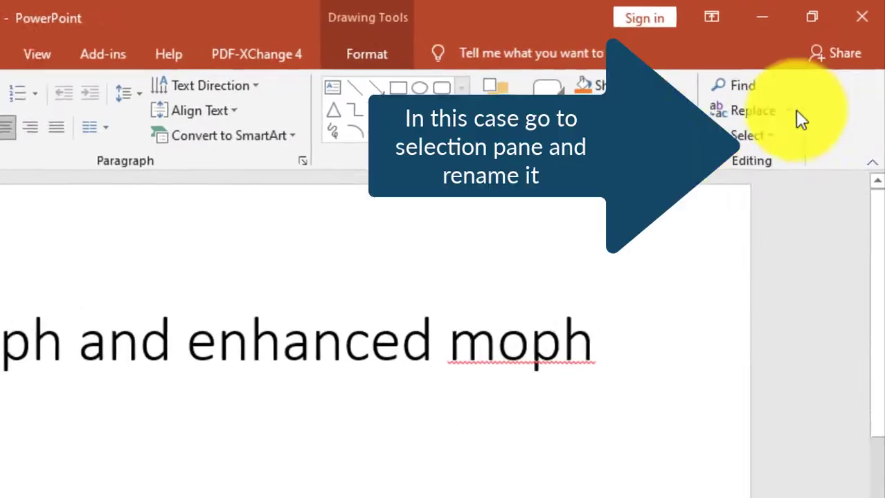
click(749, 151)
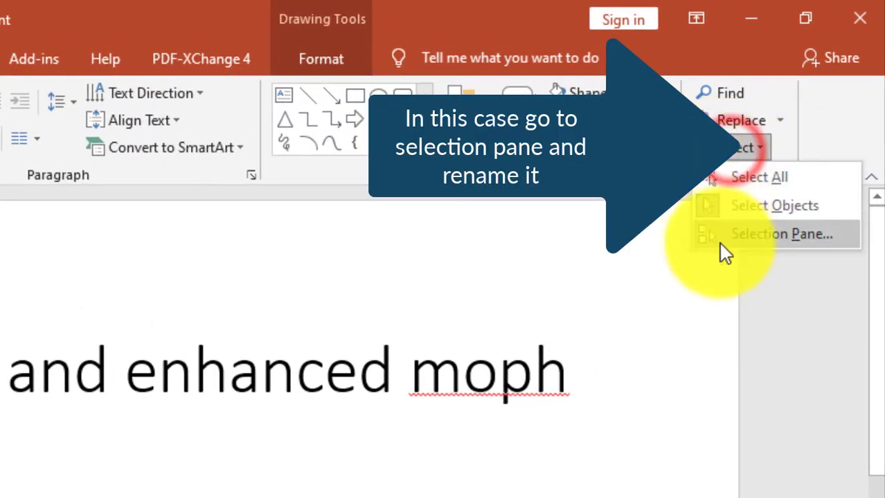
click(805, 238)
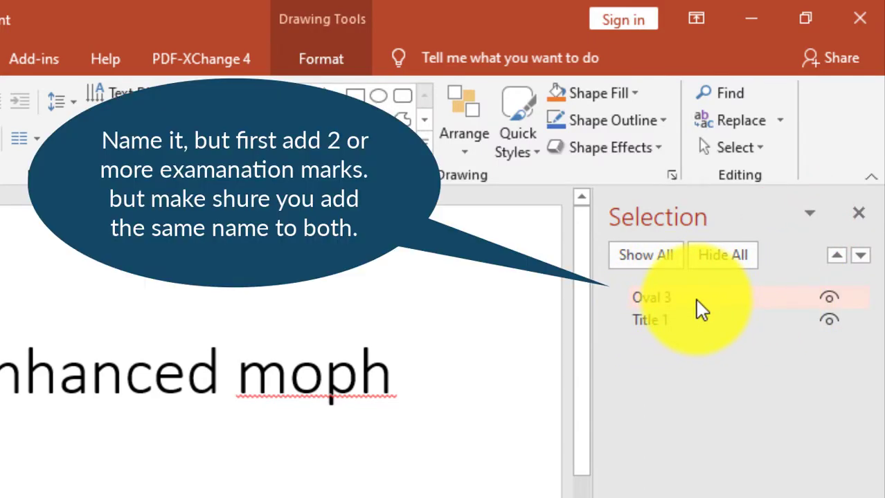
double_click(695, 299)
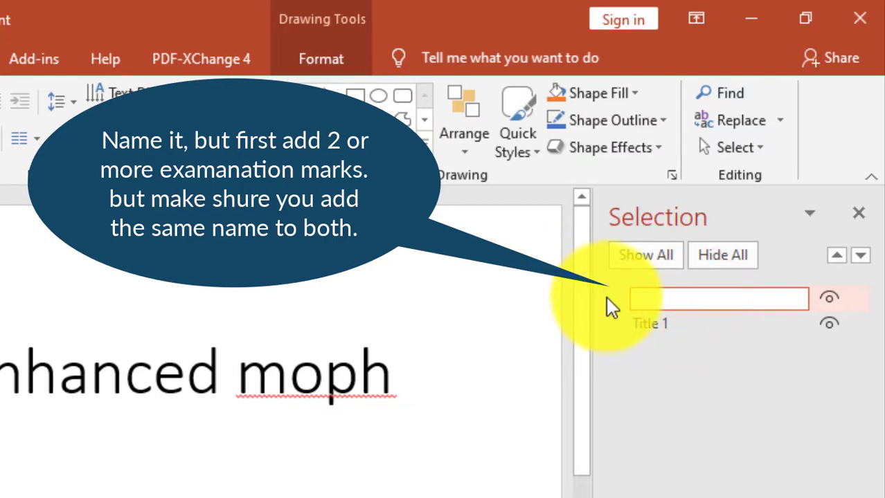
text(!!)
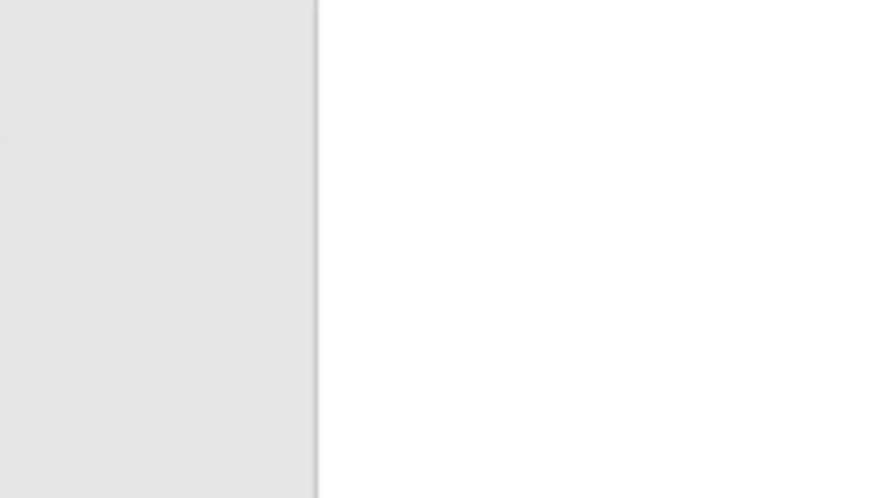
Rename slide 2's Rectangle 2 to '!!!morph' in the Selection Pane
click(792, 88)
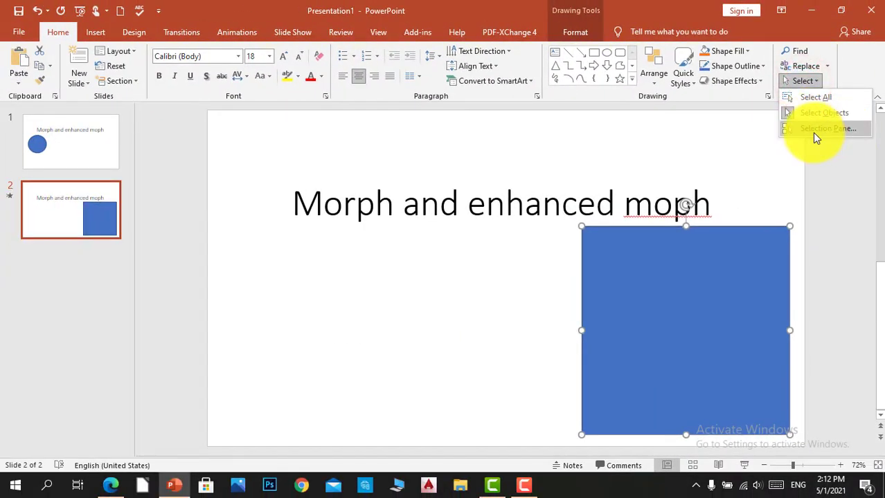
click(815, 133)
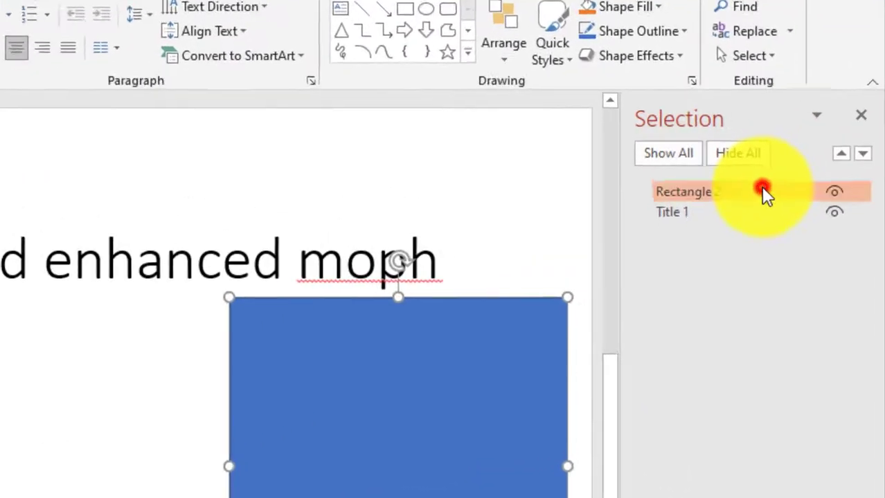
double_click(810, 161)
text(!!morph)
click(548, 203)
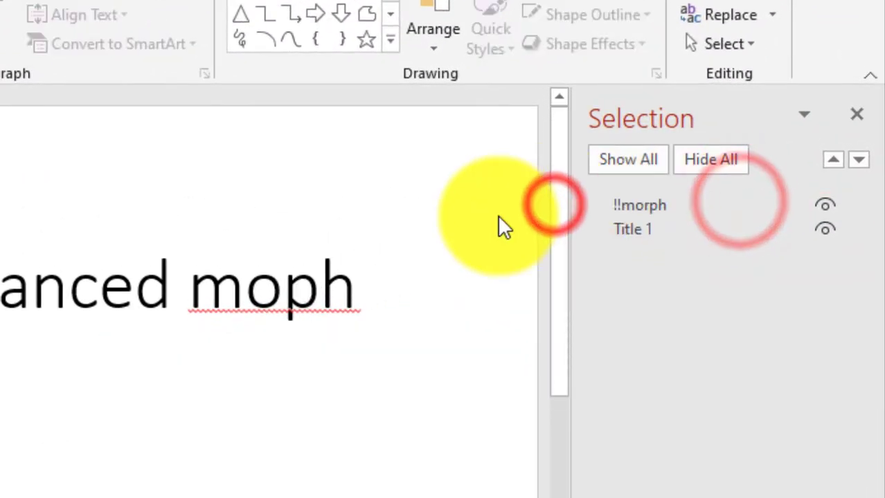
key(ctrl+z)
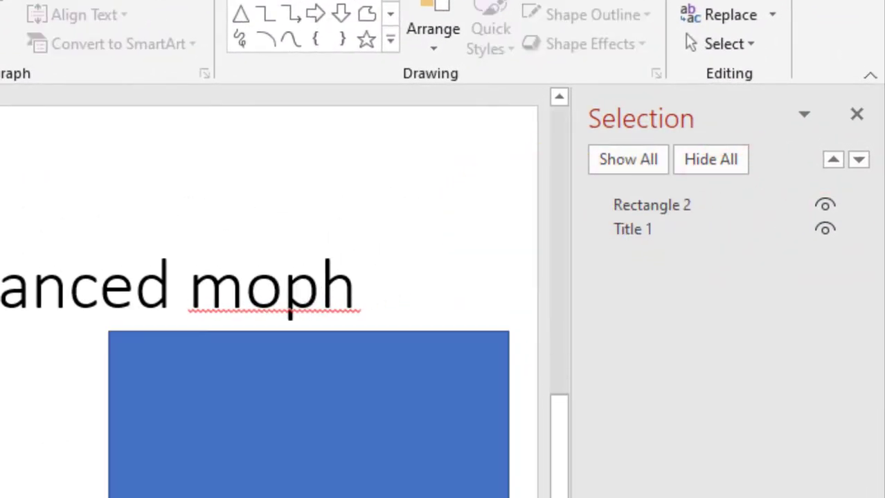
click(228, 476)
double_click(689, 201)
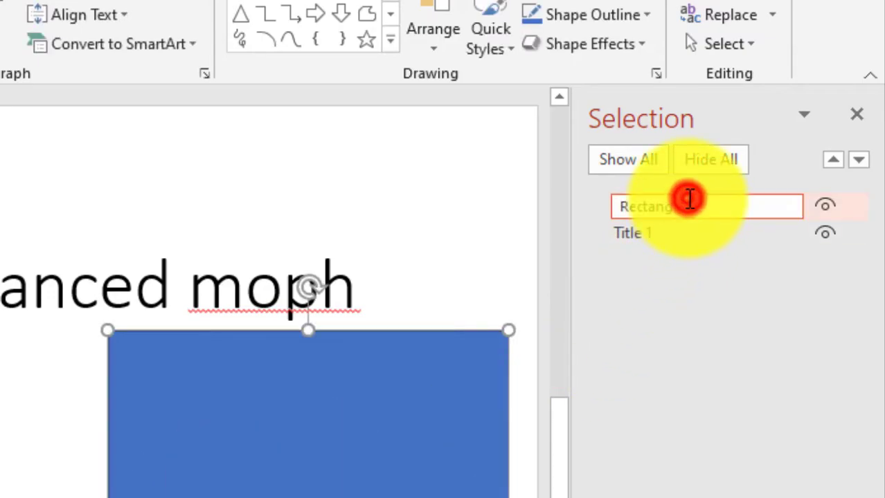
key(BackSpace)
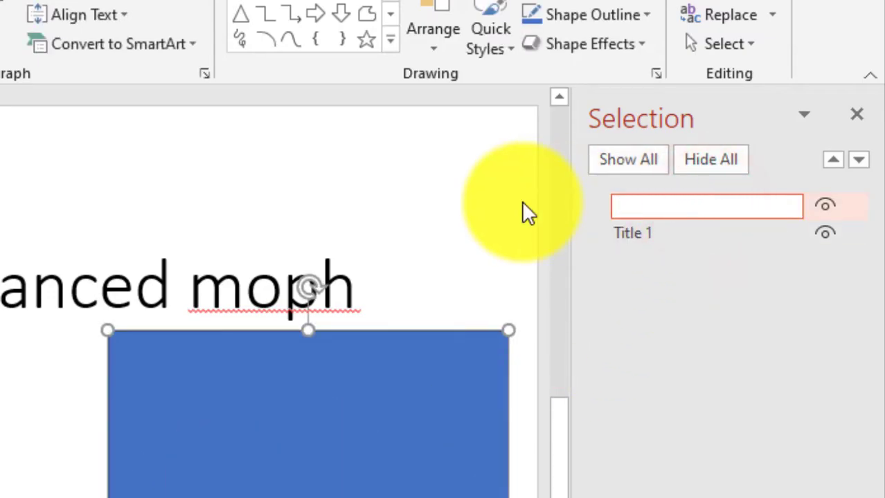
text(!!!)
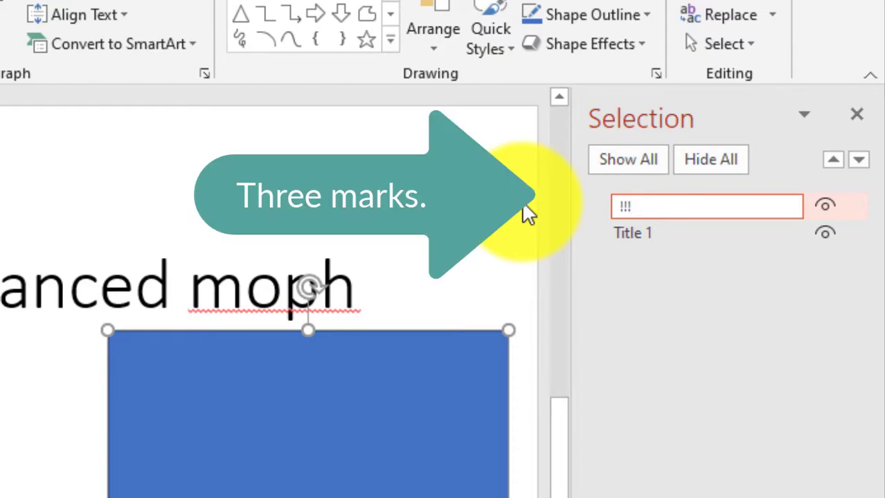
text(morph)
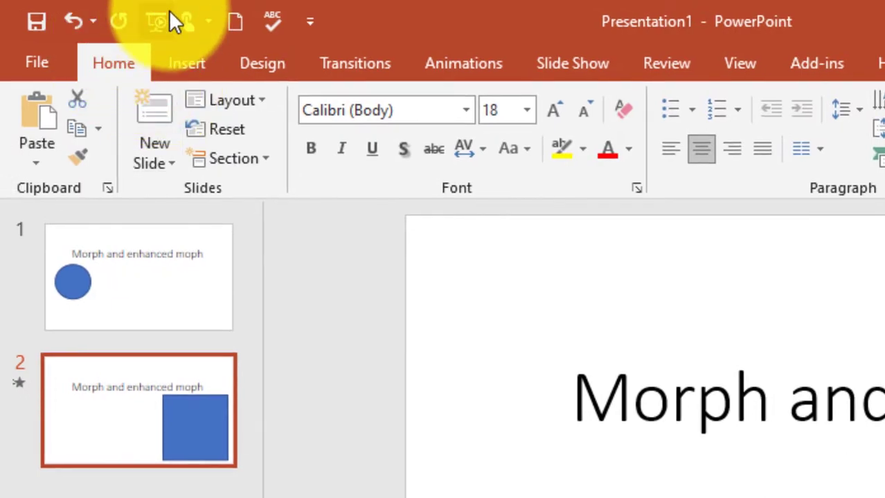
Play the slide show from the beginning to check the slide 2 transition
click(172, 19)
click(169, 12)
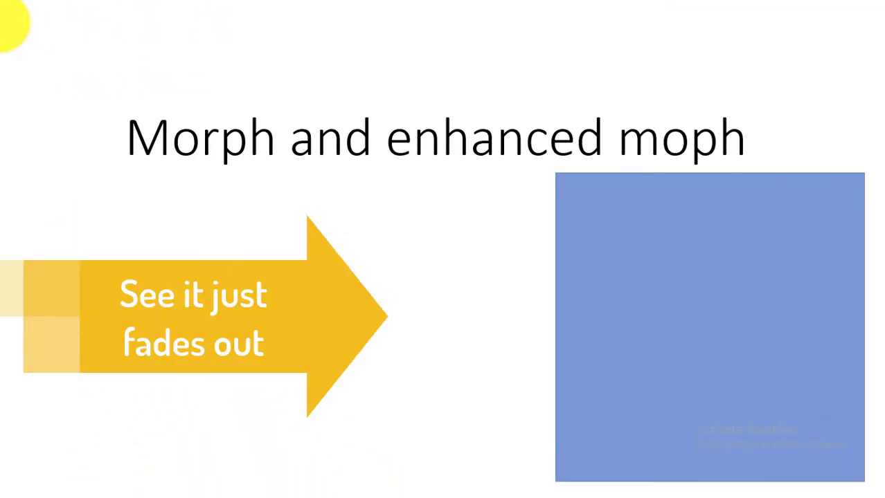
click(8, 20)
click(8, 21)
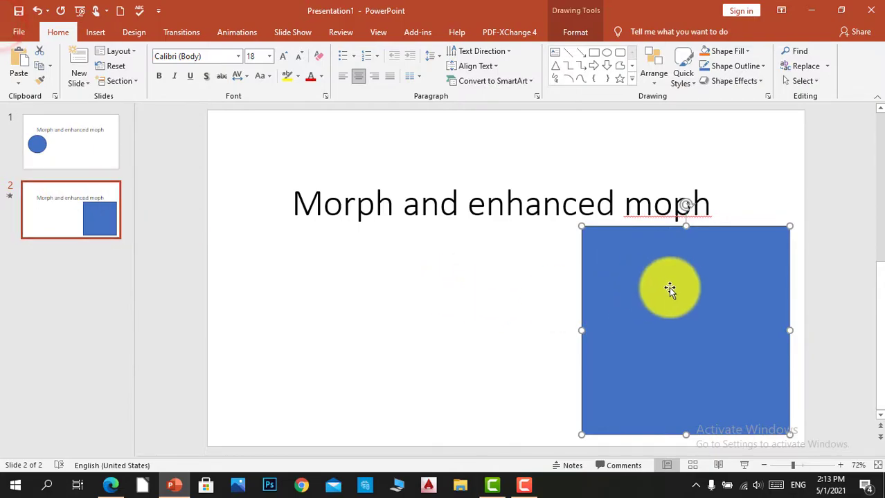
Check the square's '!!!morph' name, then rename the slide 1 circle to '!!!morph'
click(802, 81)
click(803, 127)
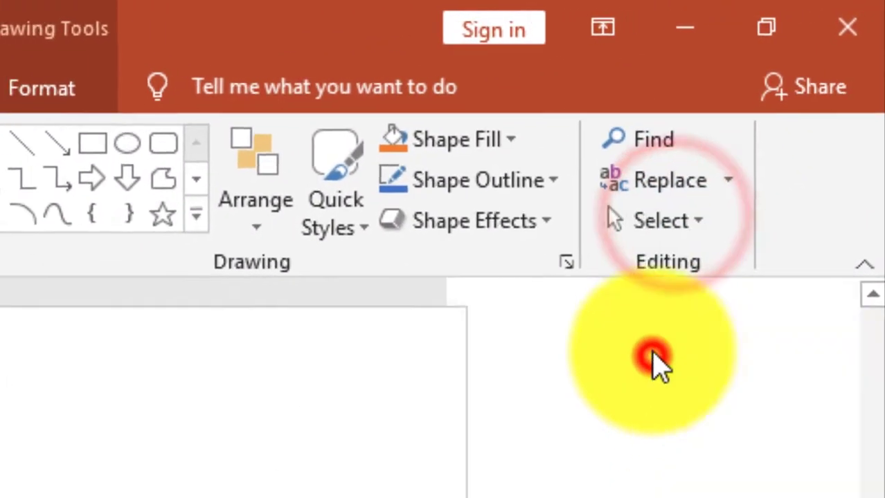
ctrl+click(640, 335)
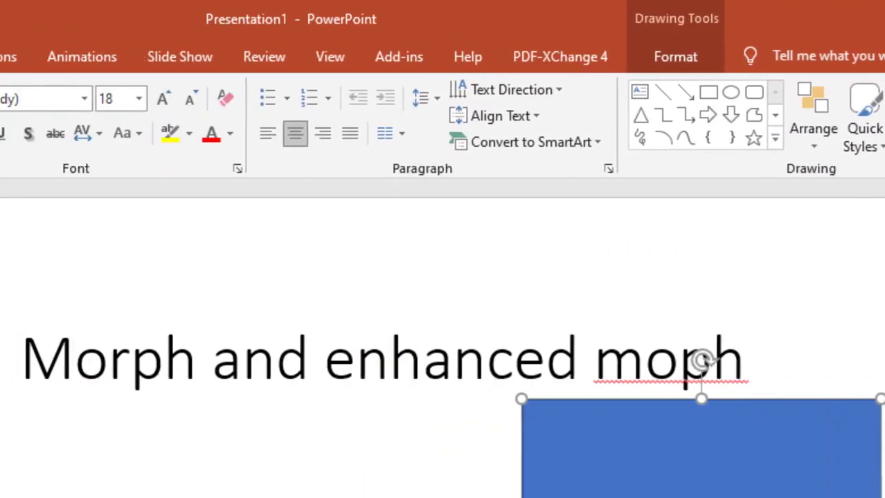
click(99, 233)
click(299, 481)
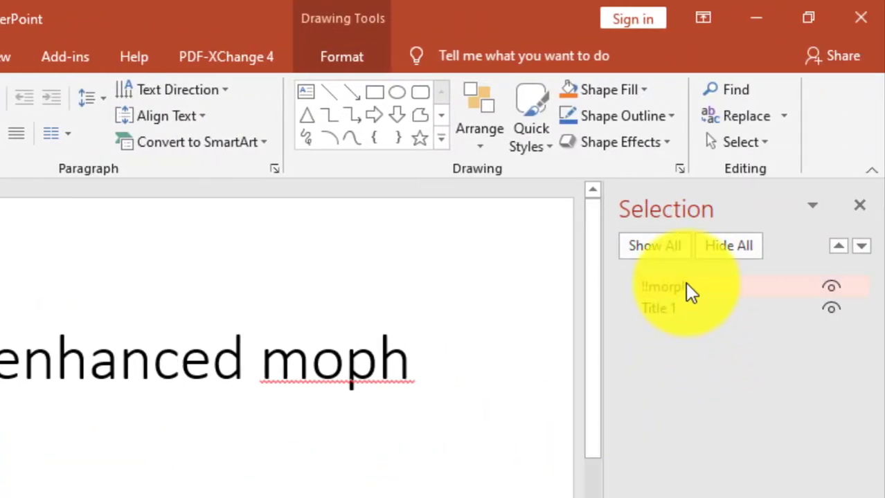
double_click(688, 288)
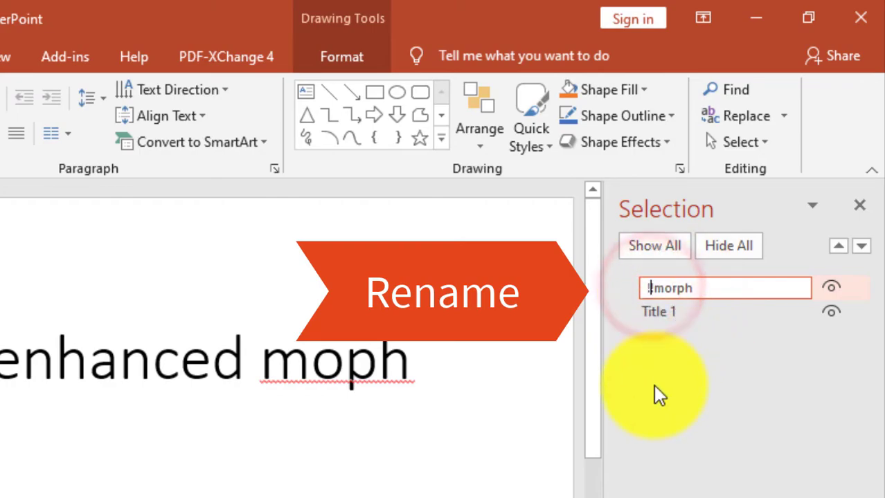
text(!)
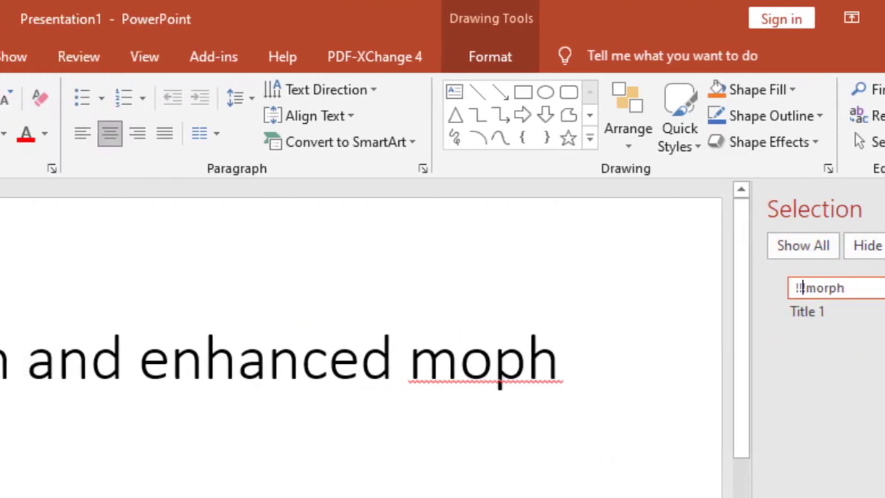
click(102, 56)
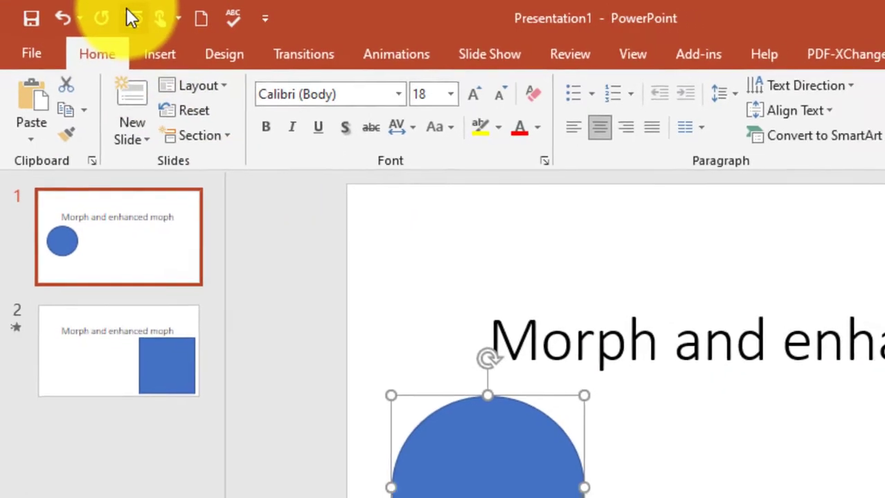
Play the slide show twice from slide 1 to watch the circle morph
click(141, 19)
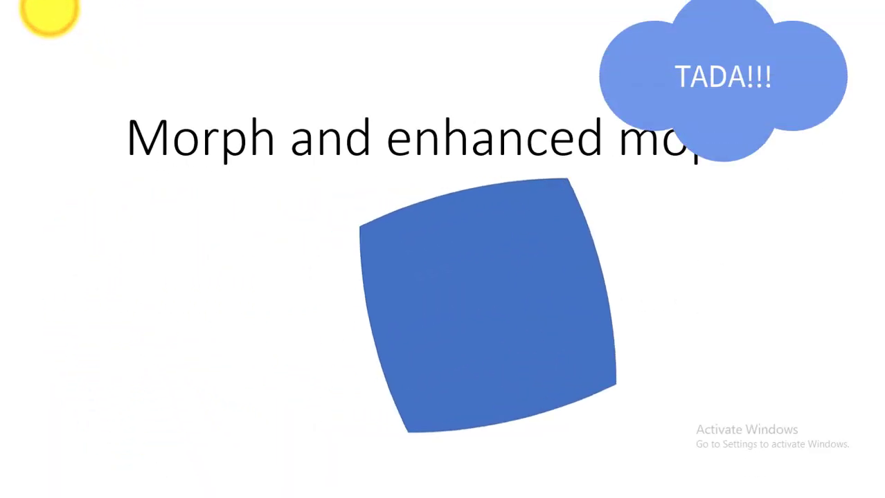
click(50, 12)
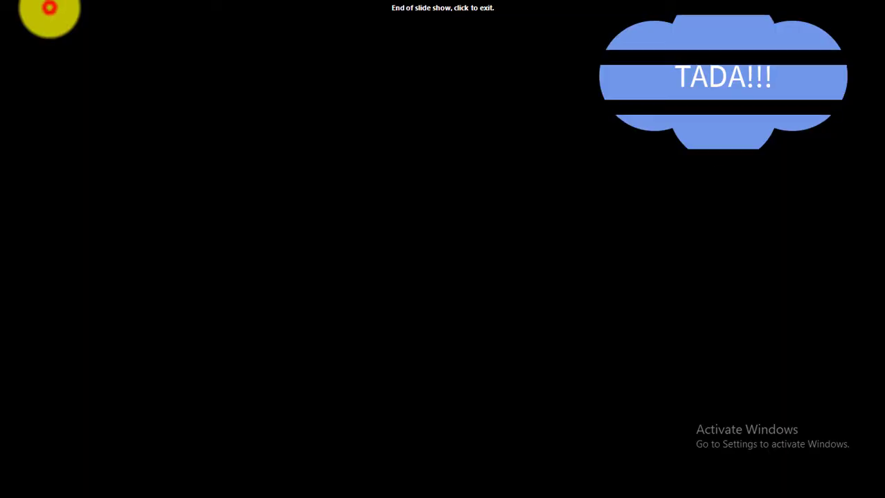
click(50, 11)
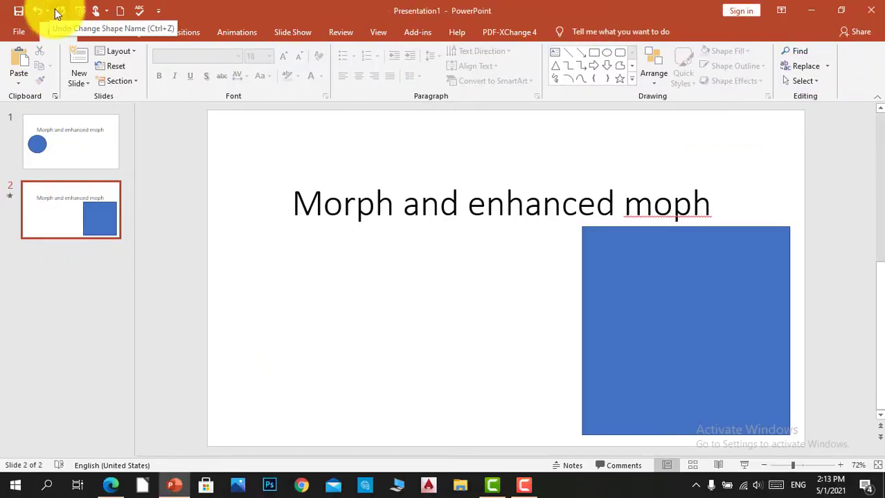
click(74, 14)
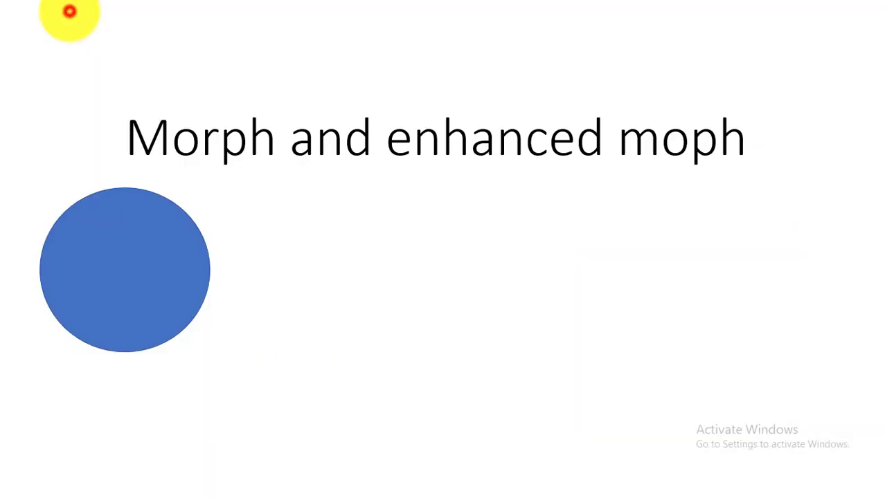
click(70, 11)
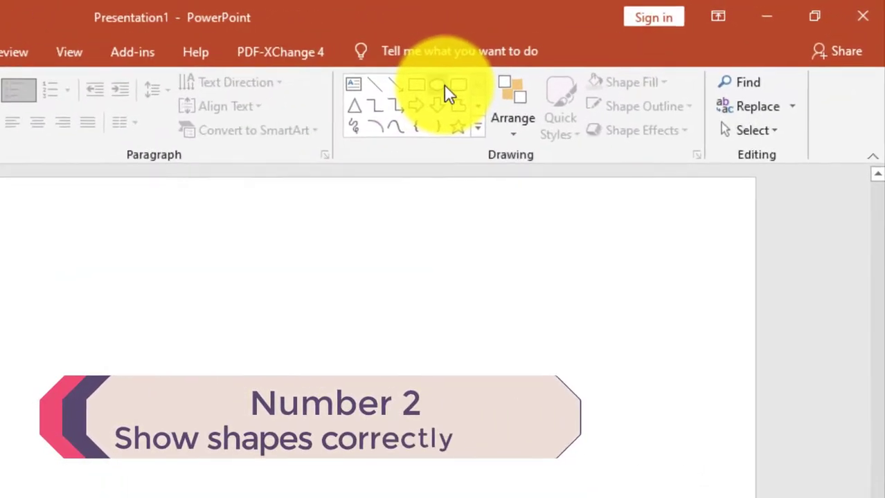
Discard an uneven trial ellipse and draw a perfectly round circle on slide 3's left
click(560, 61)
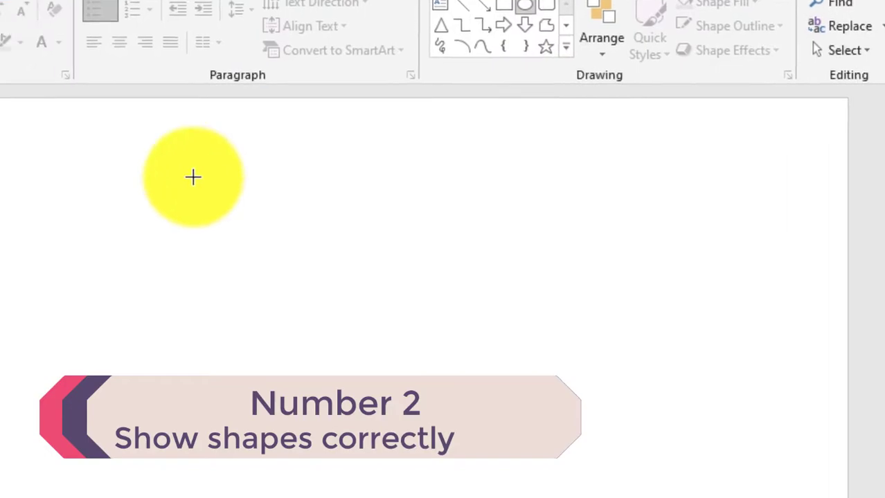
mouse_move(103, 70)
mouse_down()
mouse_move(173, 118)
mouse_move(252, 307)
mouse_move(271, 247)
mouse_move(226, 199)
mouse_up()
drag(229, 241, 231, 245)
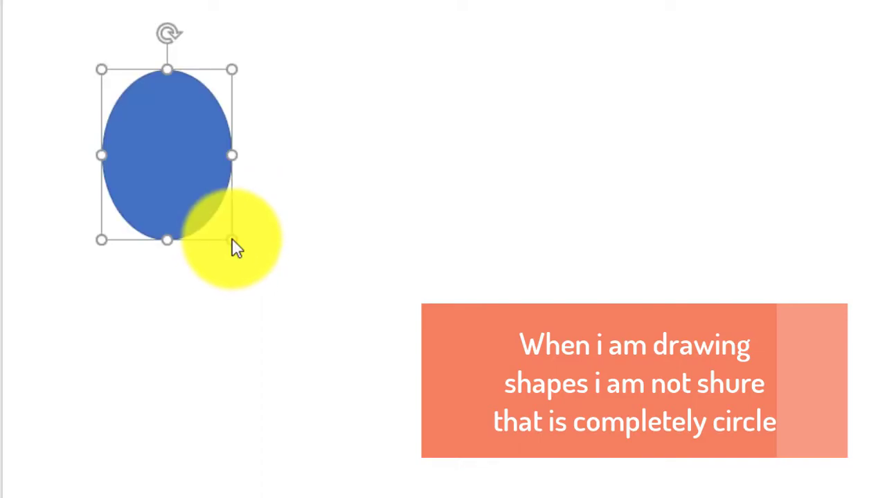
key(Delete)
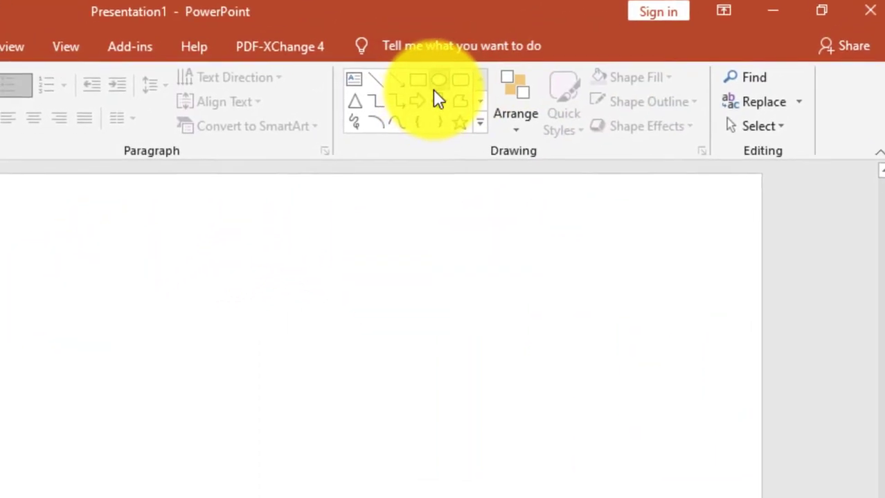
click(430, 85)
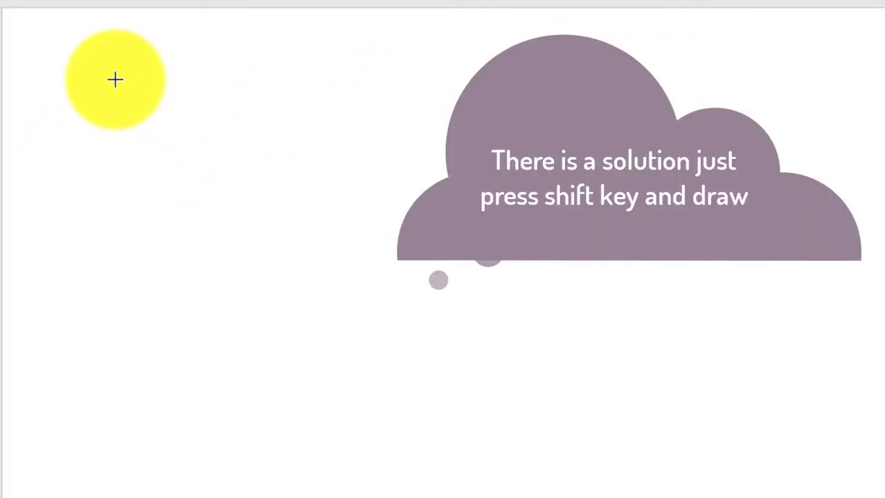
mouse_move(115, 80)
mouse_down()
mouse_move(243, 95)
mouse_move(478, 191)
mouse_up()
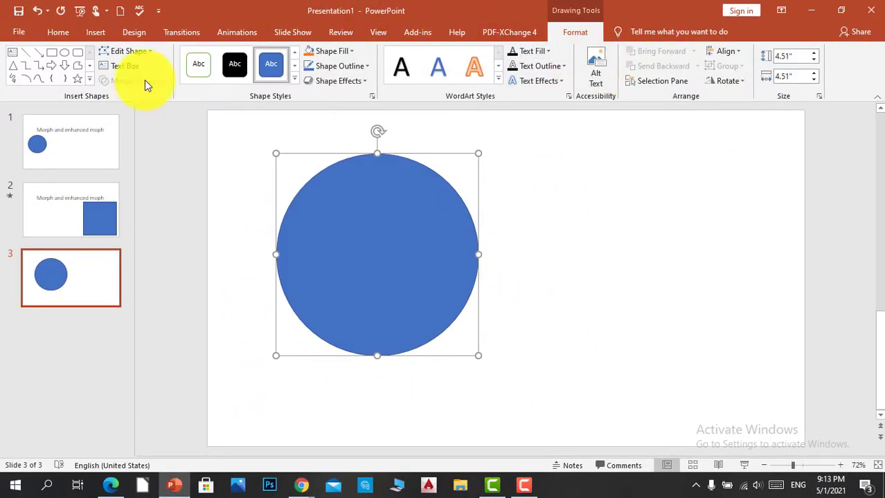
click(204, 121)
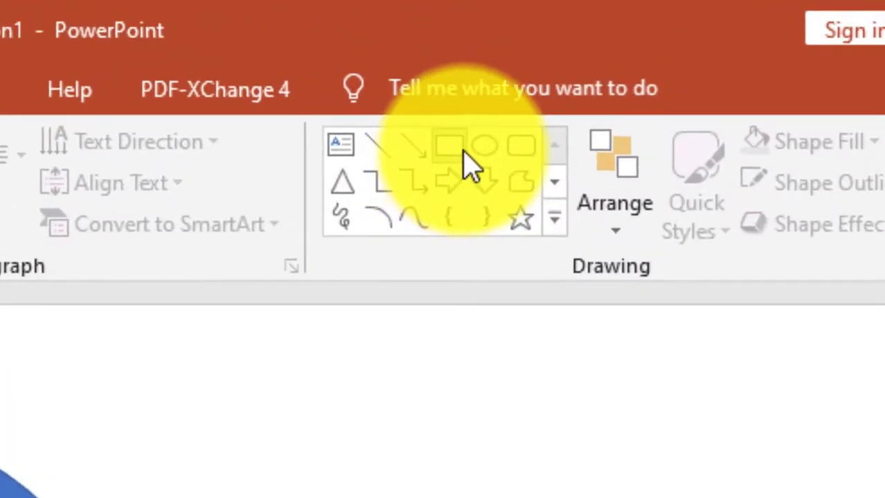
Draw a trial square to the right of the circle, then delete it
click(460, 154)
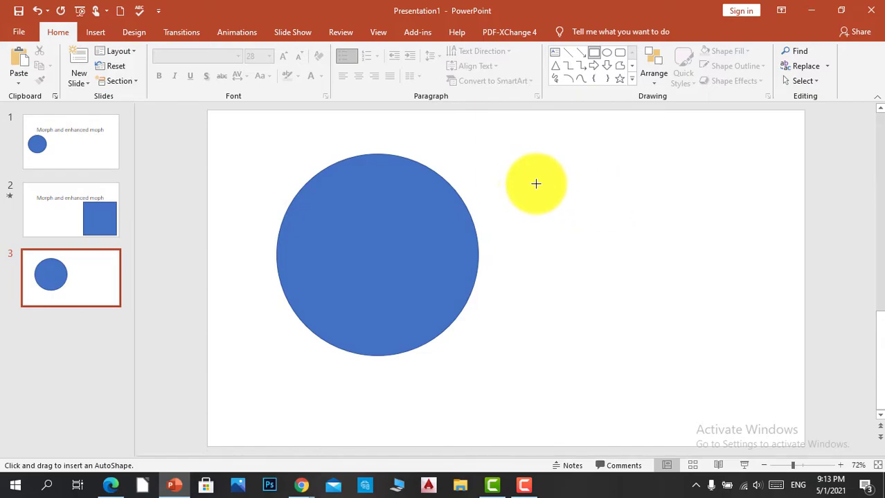
mouse_move(535, 183)
mouse_down()
mouse_move(629, 207)
mouse_move(707, 205)
mouse_move(603, 231)
mouse_move(577, 223)
mouse_move(665, 202)
mouse_move(696, 176)
mouse_move(702, 184)
mouse_up()
drag(624, 172, 642, 248)
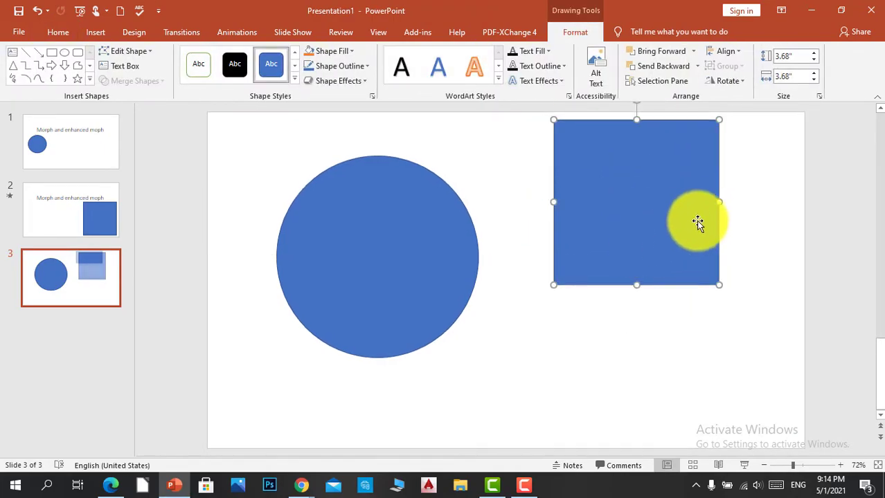
key(Delete)
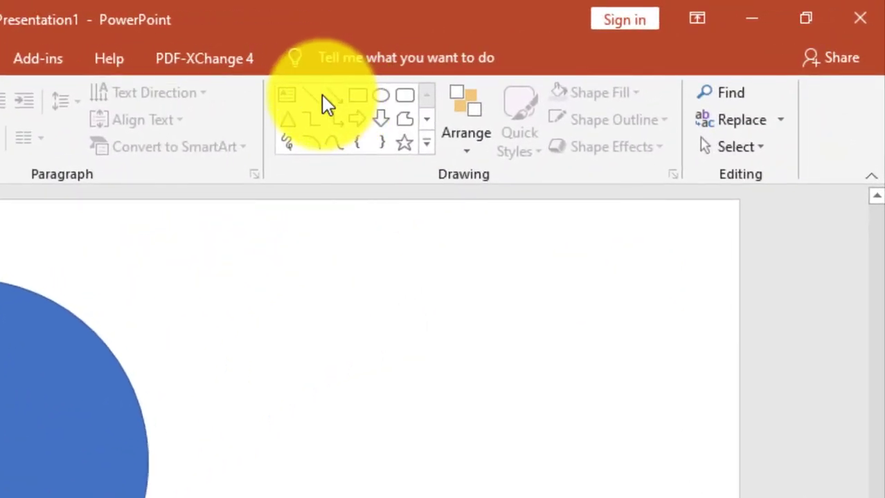
Draw and delete a trial 45° arrow and a trial star beside the circle
click(324, 94)
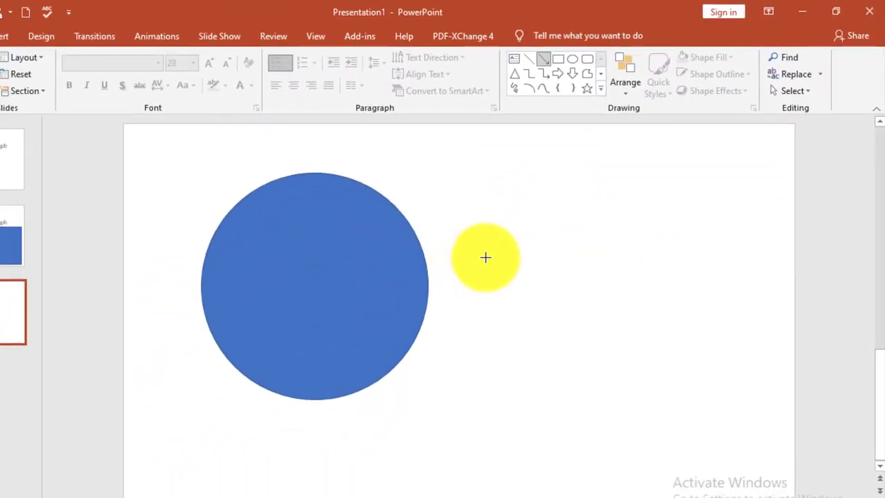
drag(486, 258, 712, 334)
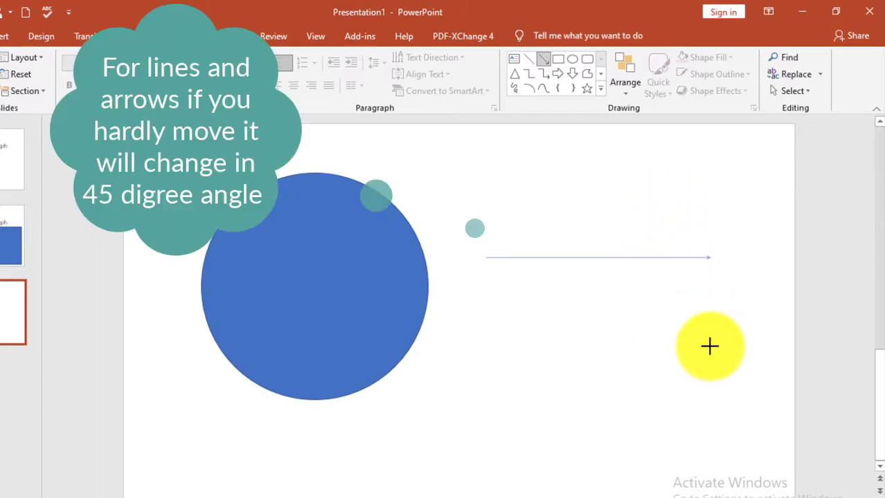
mouse_move(709, 346)
mouse_down()
mouse_move(694, 128)
mouse_move(395, 153)
mouse_move(696, 306)
mouse_move(487, 103)
mouse_move(648, 278)
mouse_move(638, 259)
mouse_up()
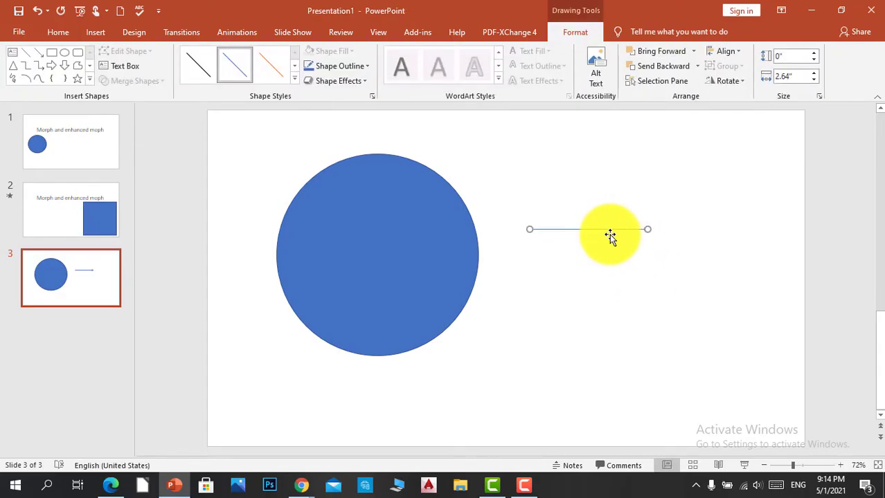
key(Delete)
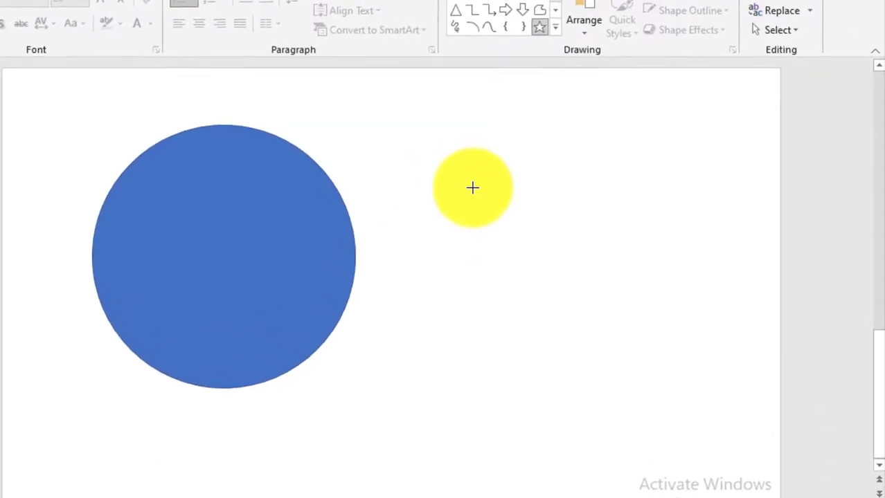
drag(568, 202, 696, 308)
mouse_move(639, 327)
mouse_down()
mouse_move(533, 263)
mouse_move(579, 303)
mouse_move(595, 351)
mouse_move(735, 348)
mouse_move(759, 313)
mouse_move(747, 223)
mouse_move(713, 187)
mouse_up()
key(Delete)
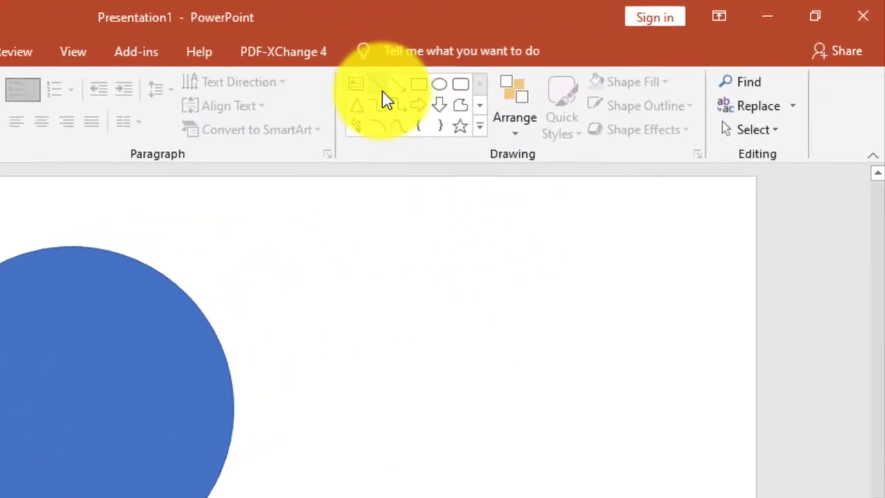
Draw a straight line to the right of the circle on slide 3
click(567, 52)
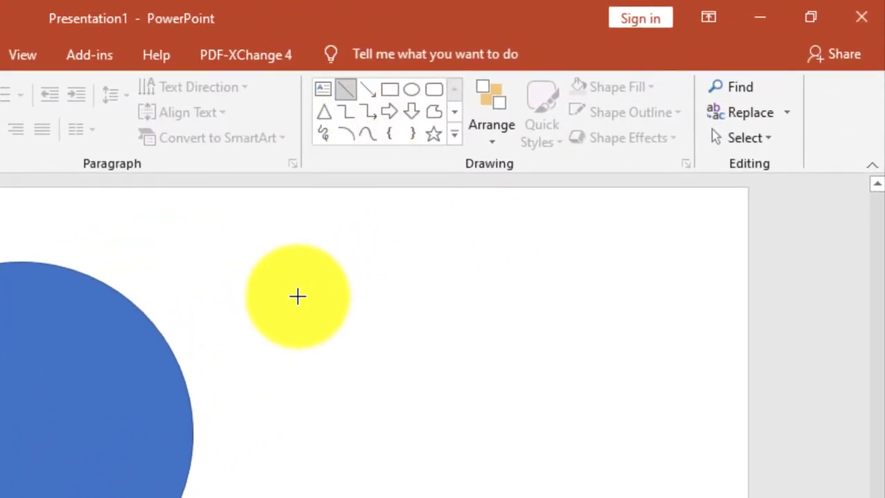
mouse_move(297, 296)
mouse_down()
mouse_move(745, 207)
mouse_move(746, 195)
mouse_up()
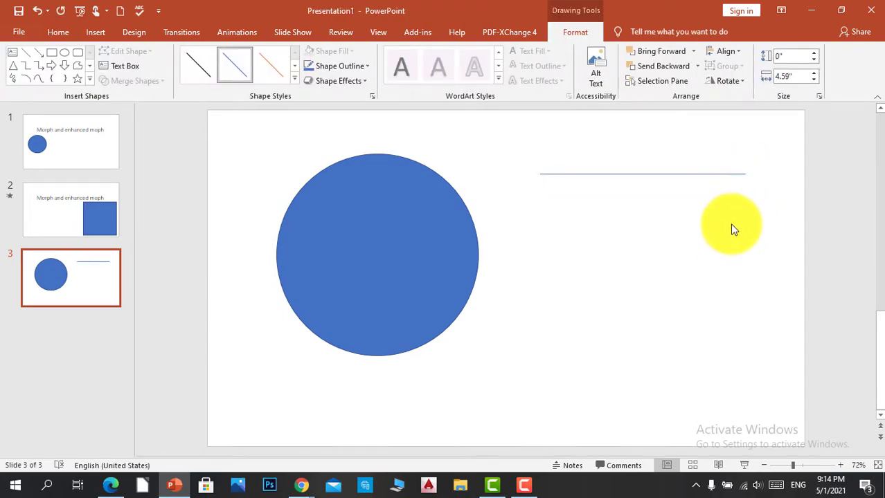
click(734, 230)
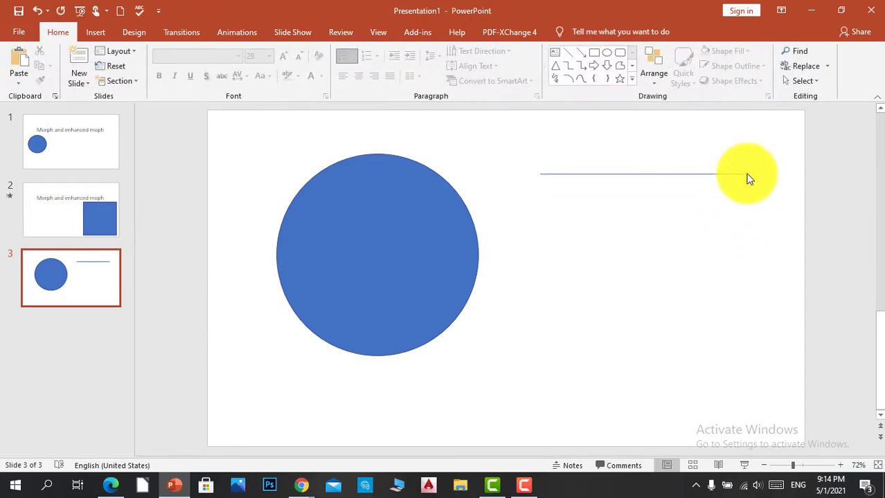
click(573, 57)
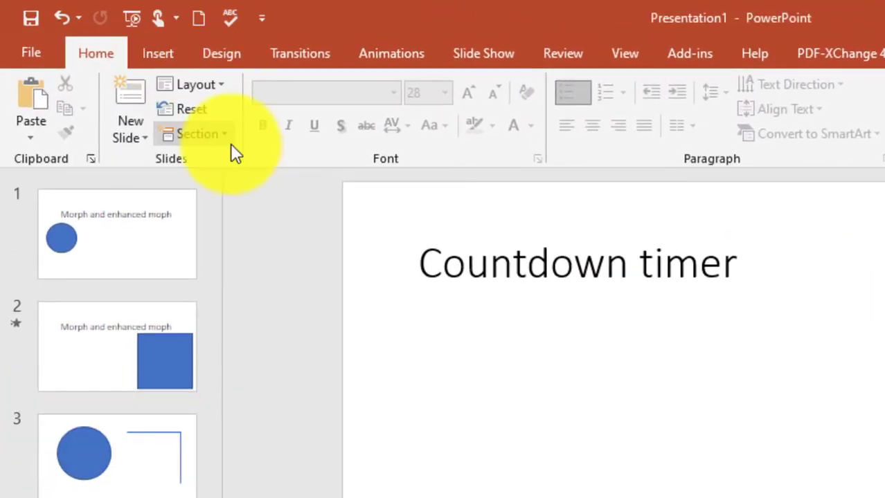
Open Get Add-ins on the Insert tab to show the Office Add-ins store
click(146, 52)
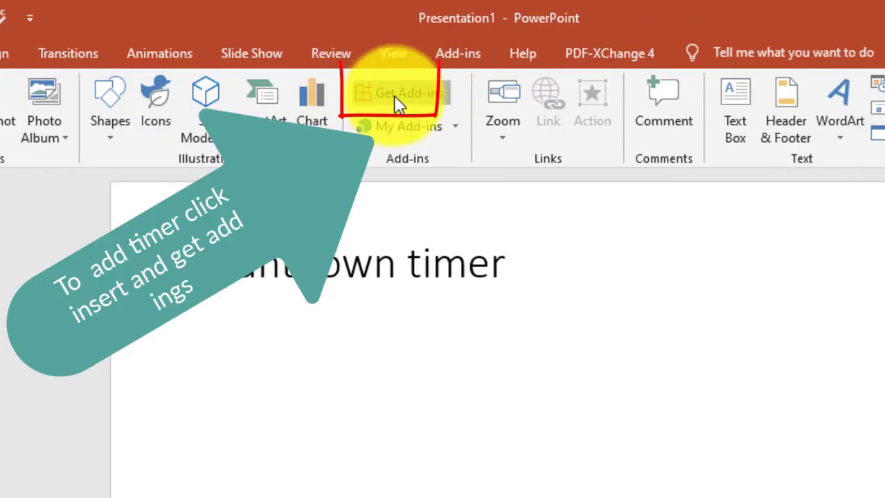
click(398, 103)
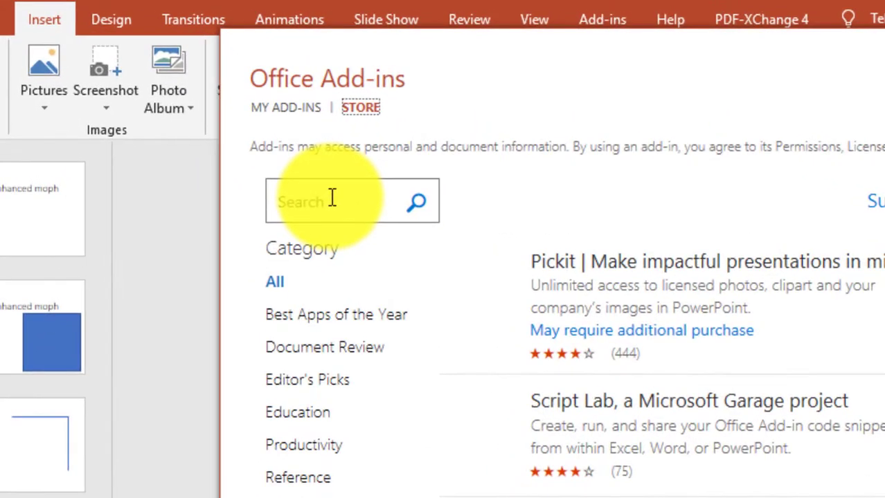
Search the store for 'timer' and add the Breaktime add-in, accepting its licence terms
click(332, 198)
text(timer)
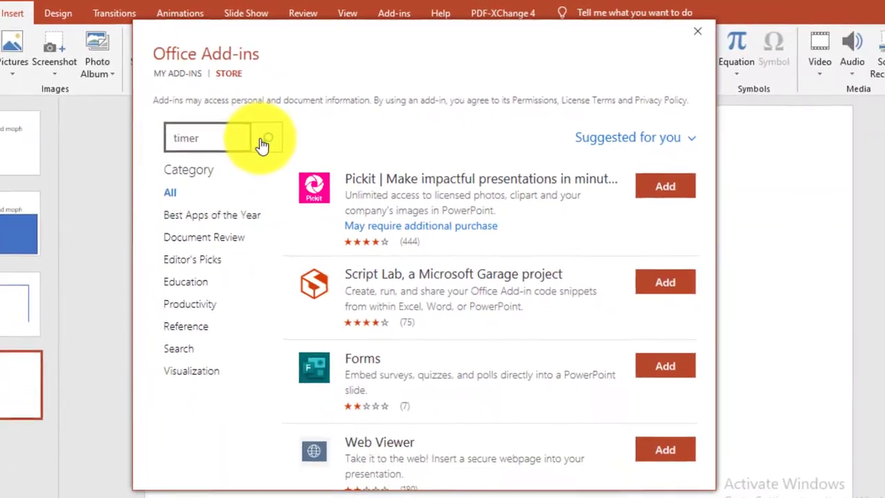
click(263, 138)
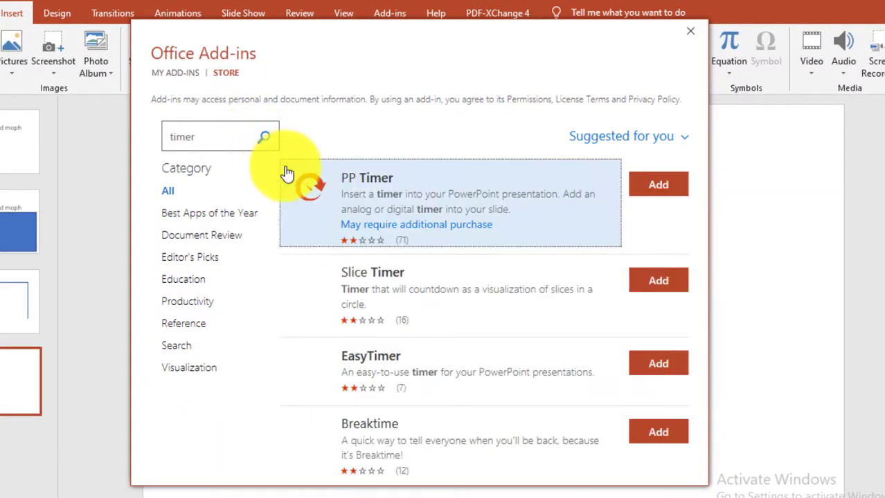
mouse_move(450, 203)
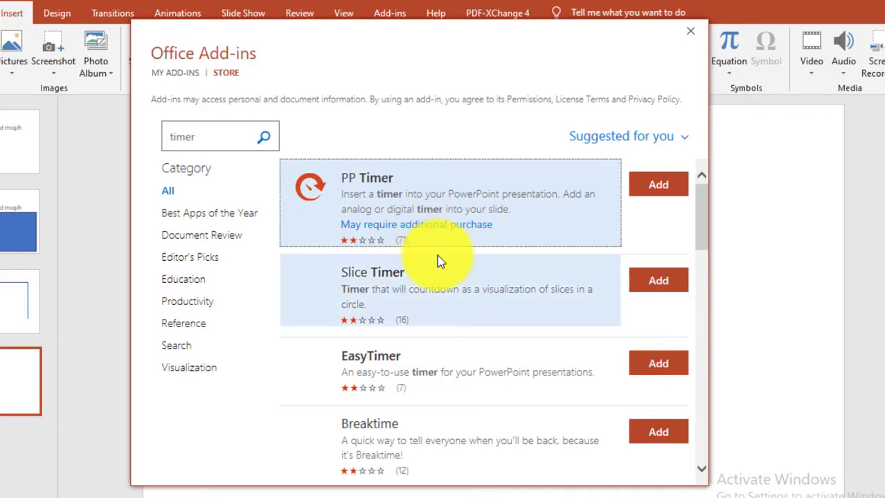
scroll(376, 313, down, 1)
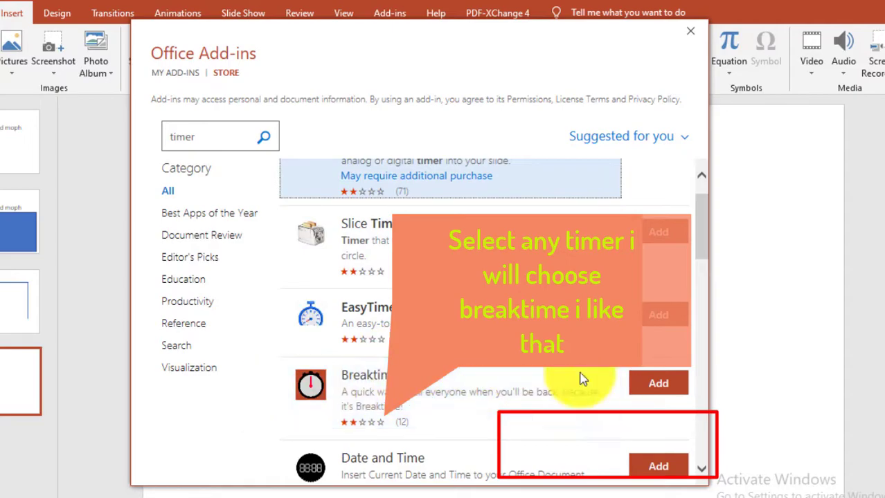
click(656, 385)
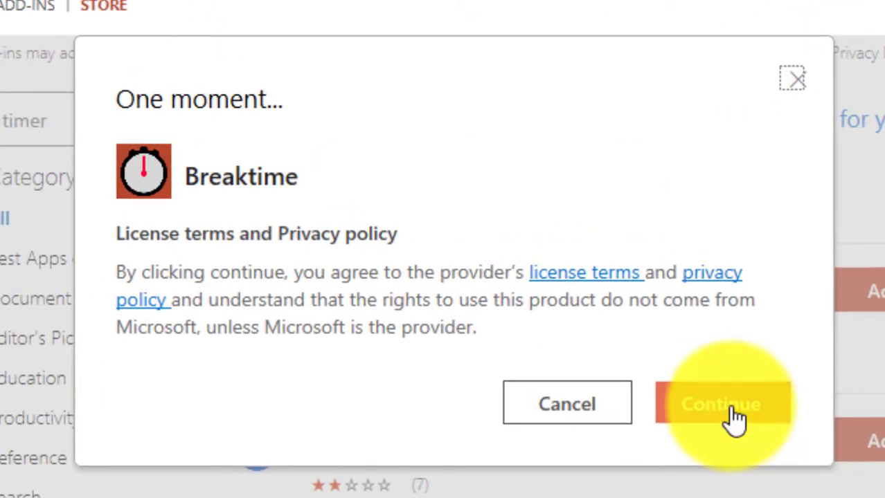
click(727, 414)
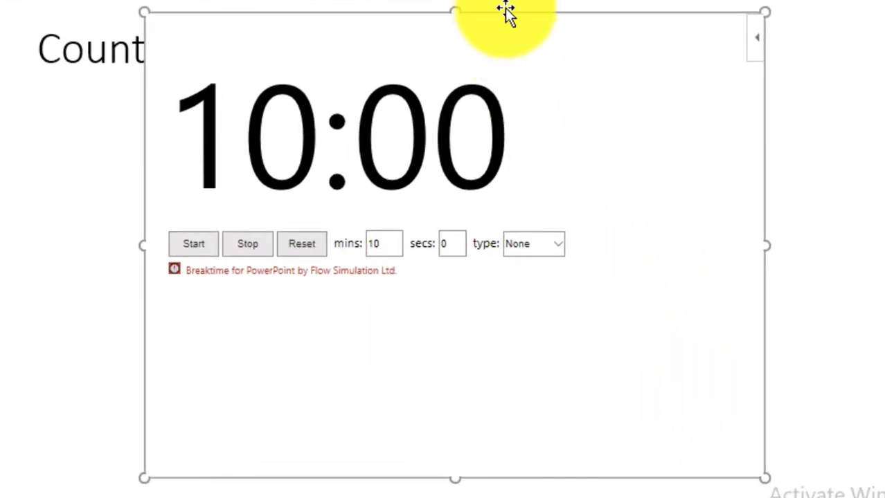
Move the Breaktime timer up on slide 4 and give it the Tea theme
drag(506, 12, 406, 91)
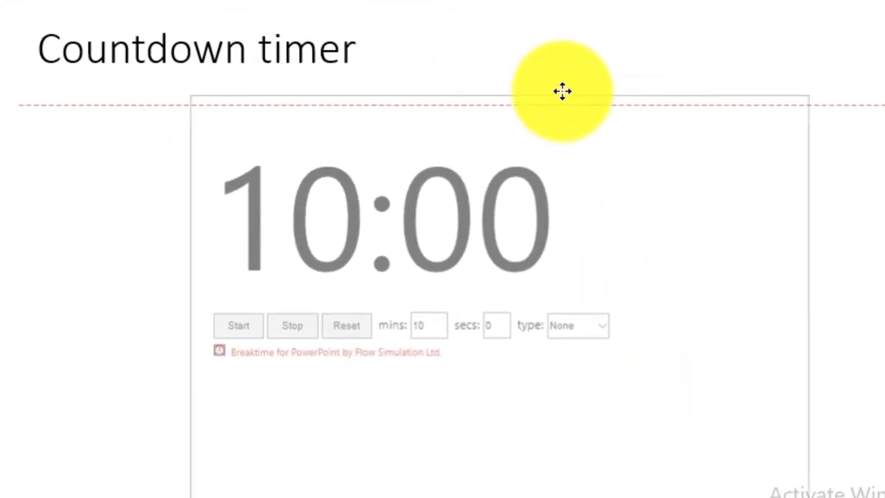
drag(406, 90, 717, 48)
click(538, 272)
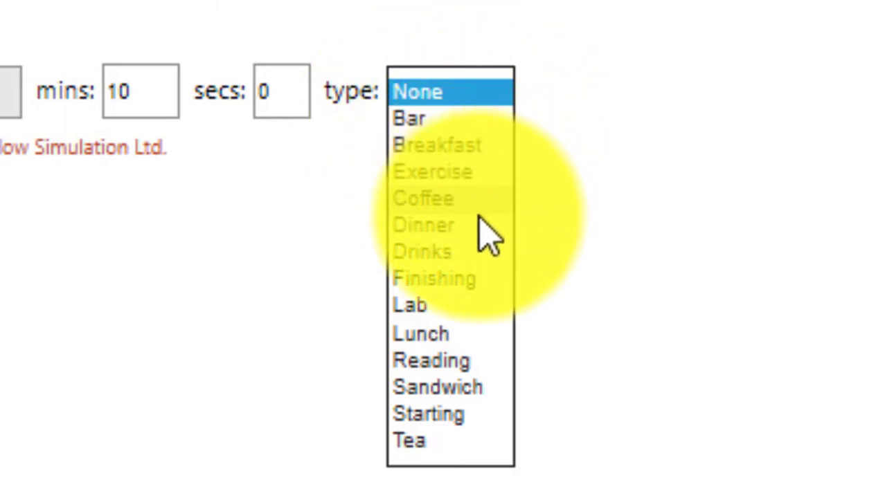
click(419, 443)
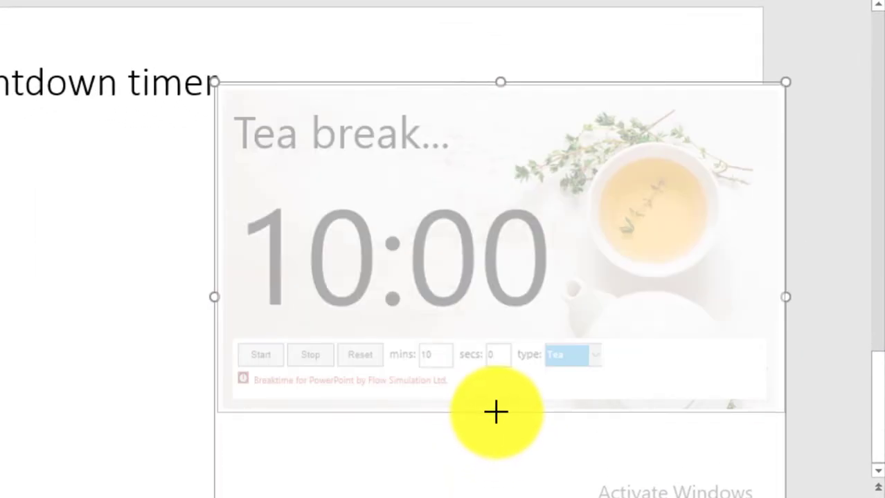
Position the Tea break timer add-in just below the Countdown timer title
click(495, 413)
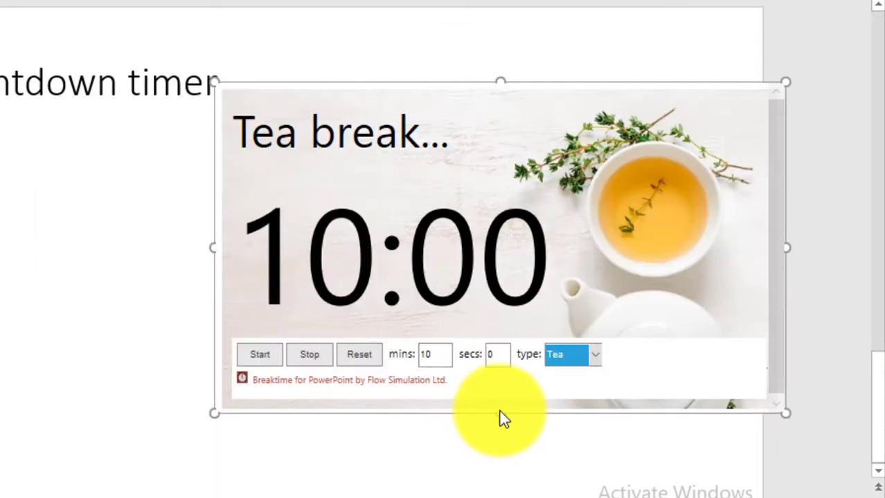
drag(554, 267, 513, 267)
click(361, 212)
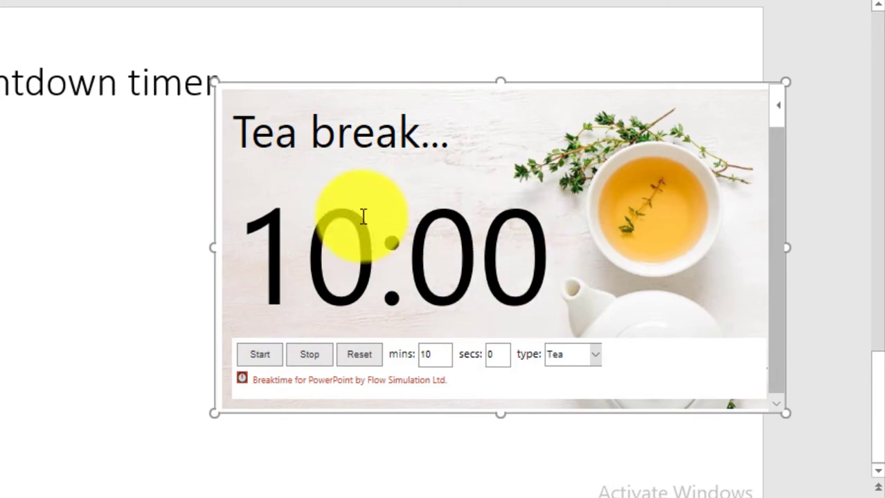
drag(362, 83, 187, 124)
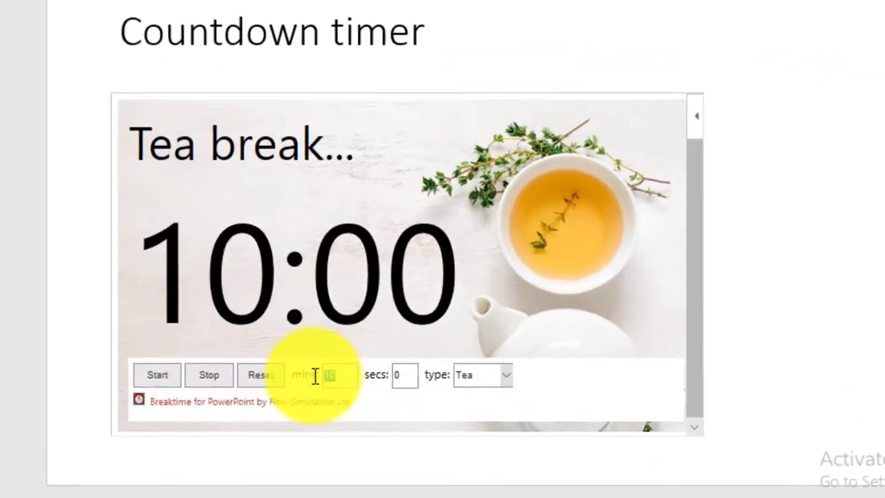
Change the tea break minutes from 5 to 3, then start and stop the countdown
click(374, 378)
key(BackSpace)
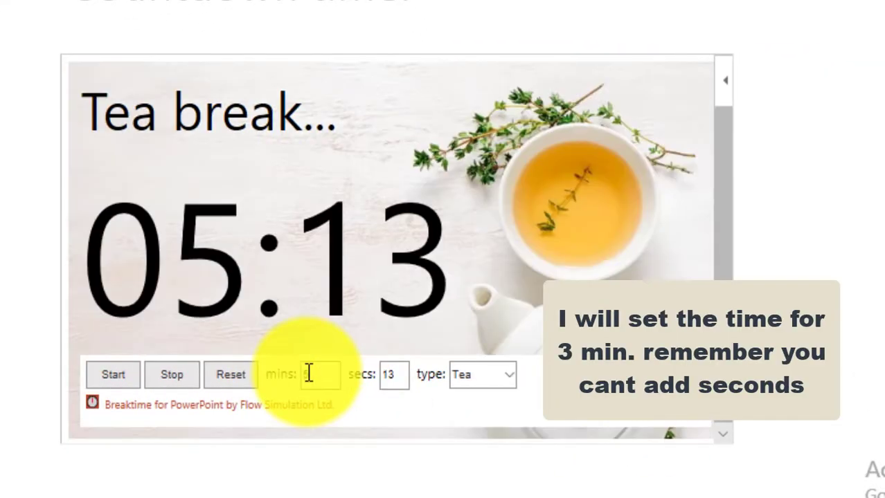
double_click(325, 380)
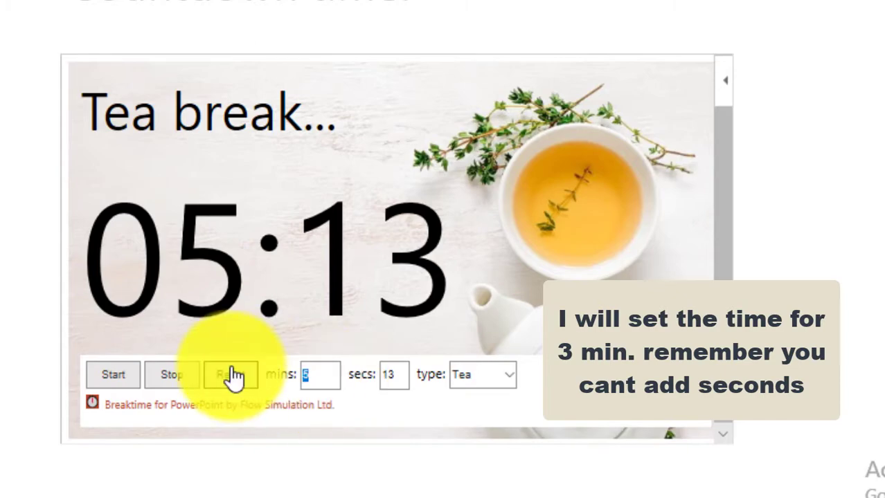
text(3)
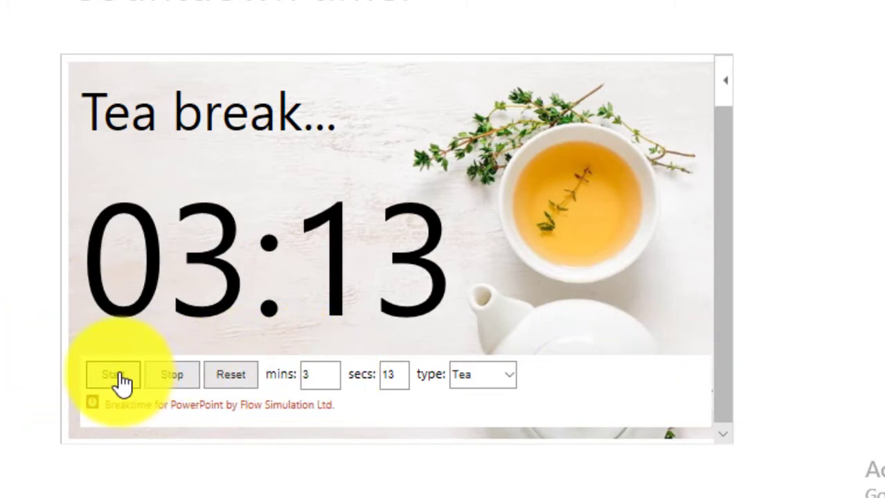
click(118, 377)
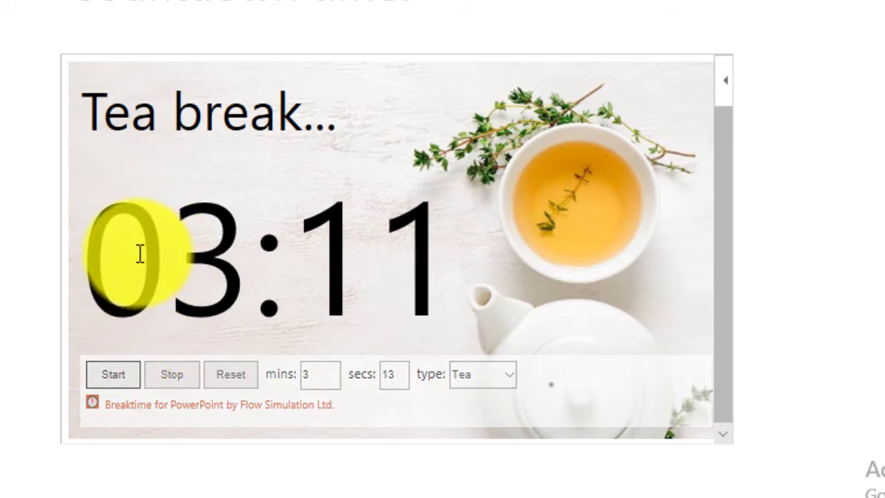
click(171, 378)
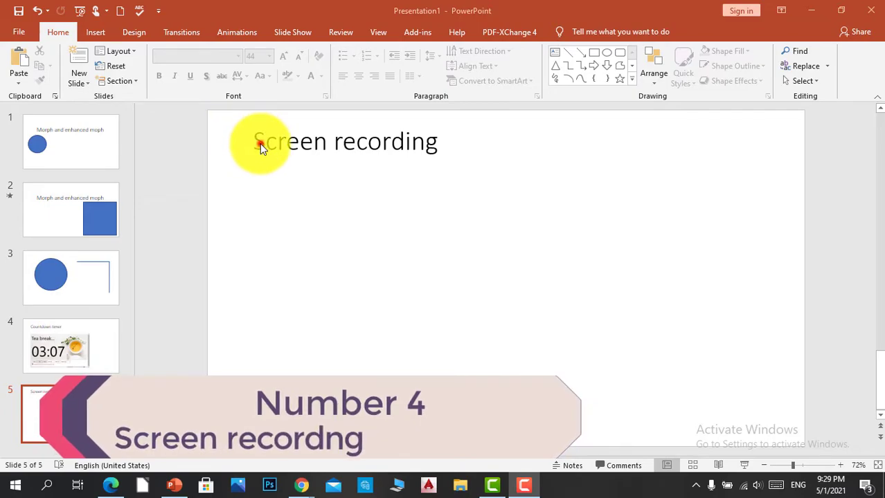
Make a Screen Recording of the desktop with audio off and insert the clip on slide 5
drag(256, 144, 439, 143)
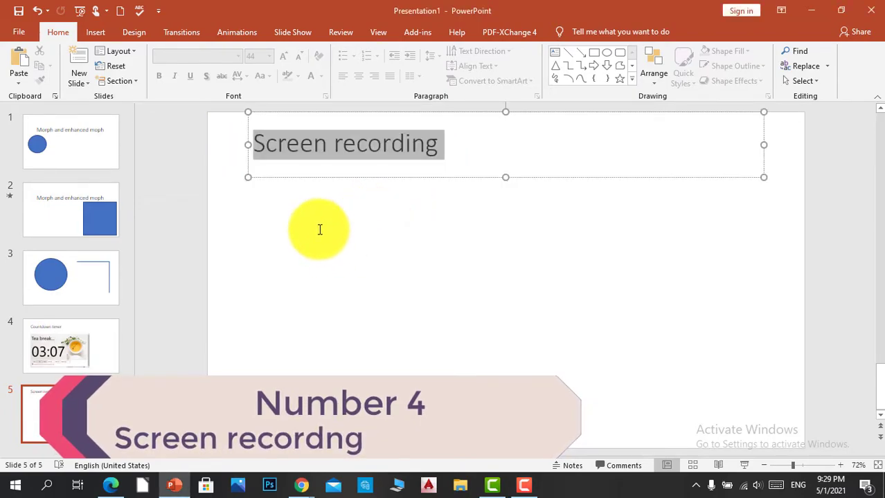
click(297, 223)
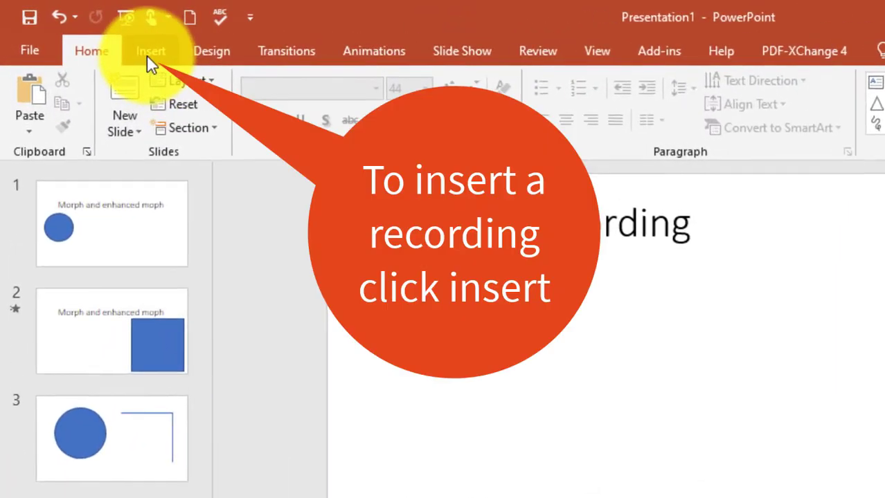
click(123, 41)
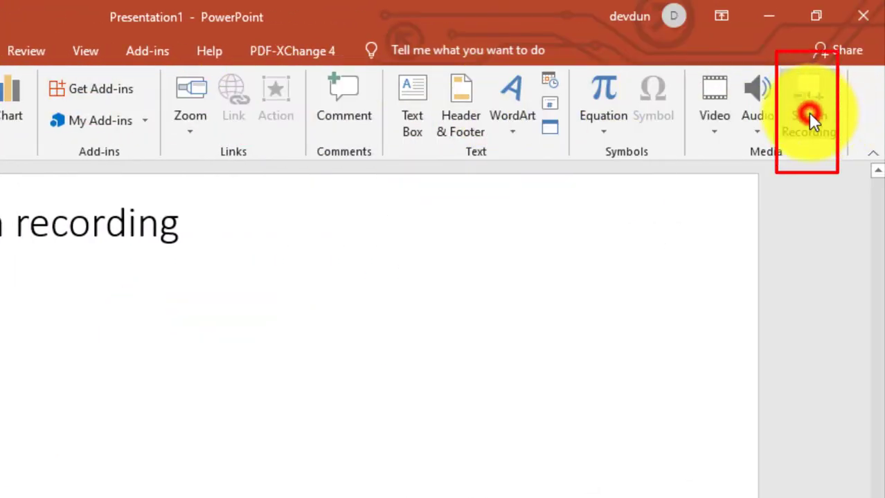
click(810, 118)
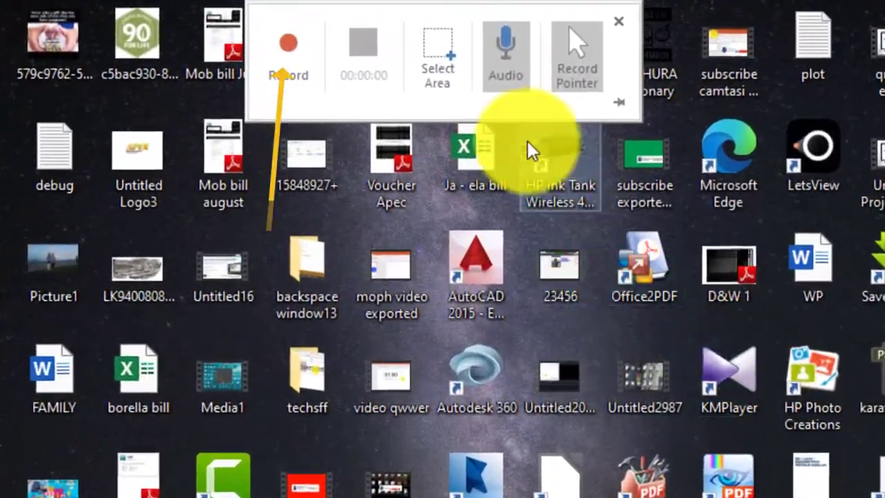
click(506, 66)
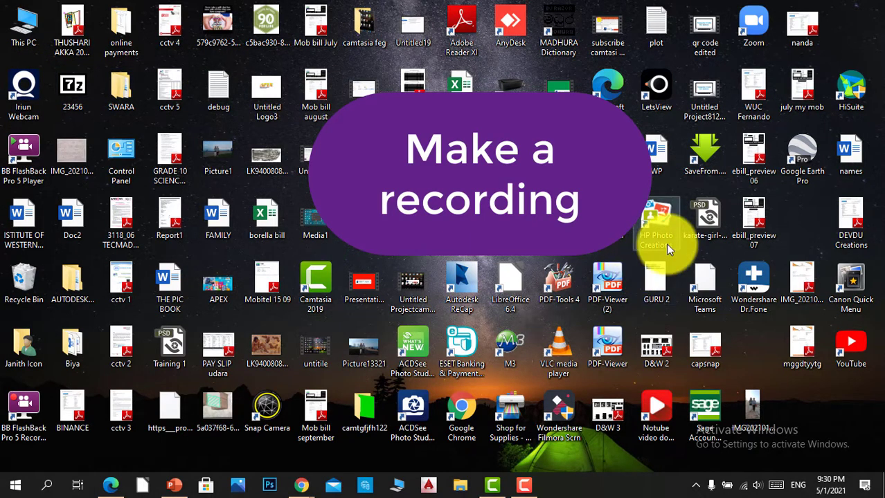
click(504, 348)
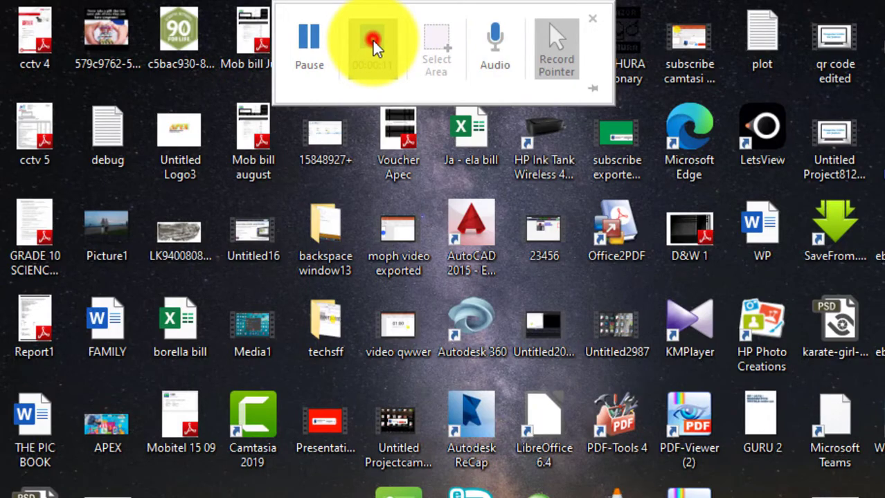
click(380, 34)
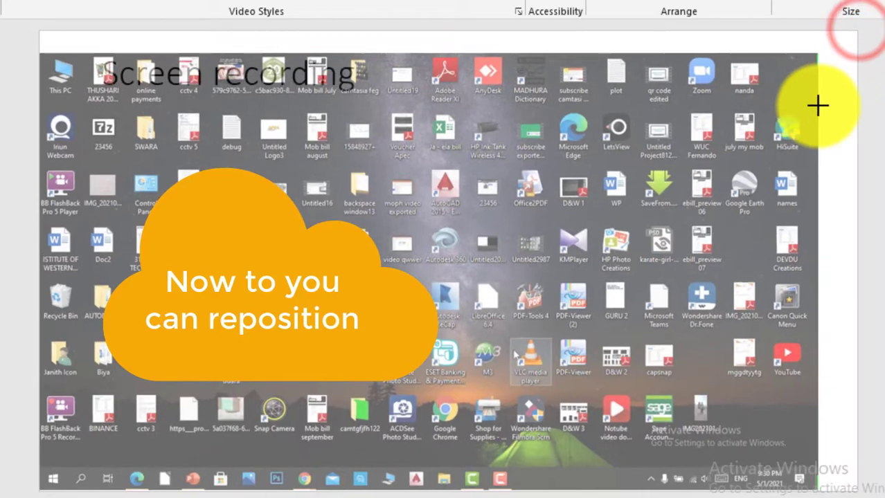
Resize and shift the desktop video until it fills the slide
drag(857, 30, 818, 52)
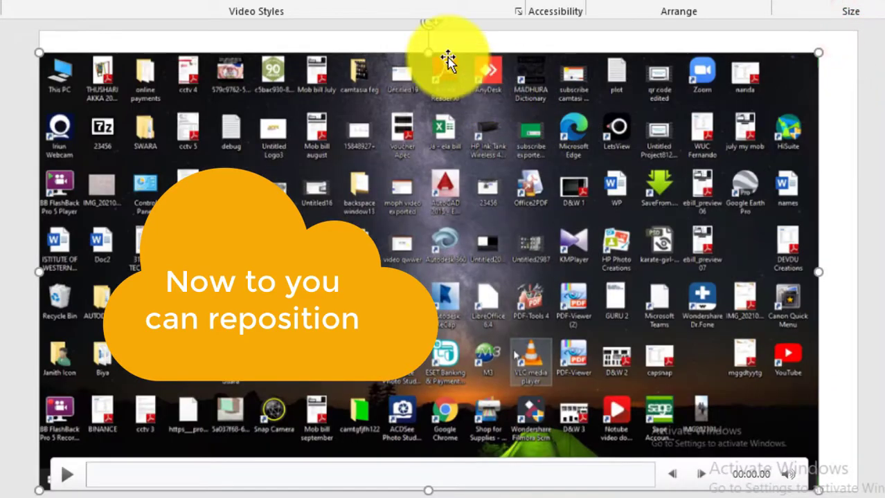
drag(39, 53, 95, 80)
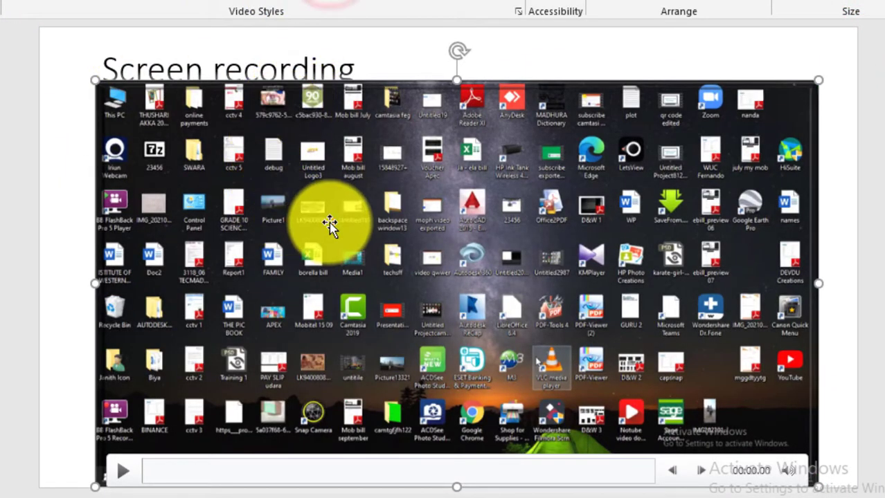
drag(329, 220, 273, 225)
drag(762, 80, 857, 26)
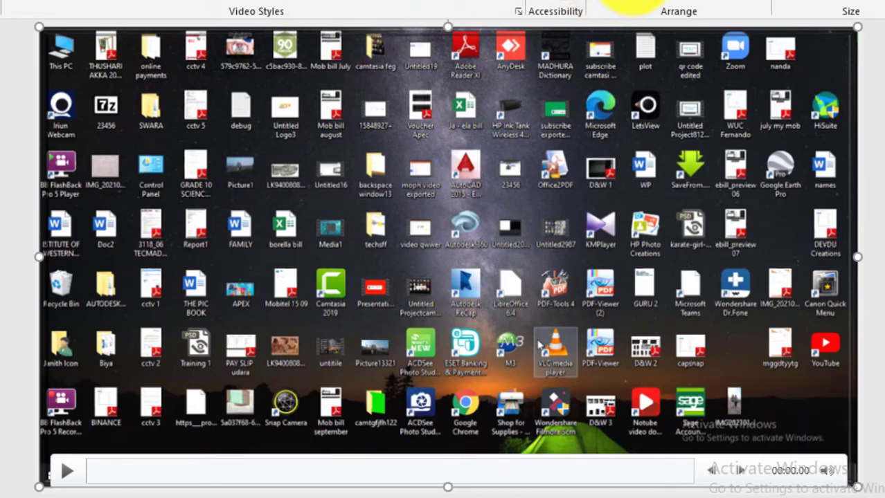
Make the Screen recording title white and move it to the video's bottom-right
click(116, 70)
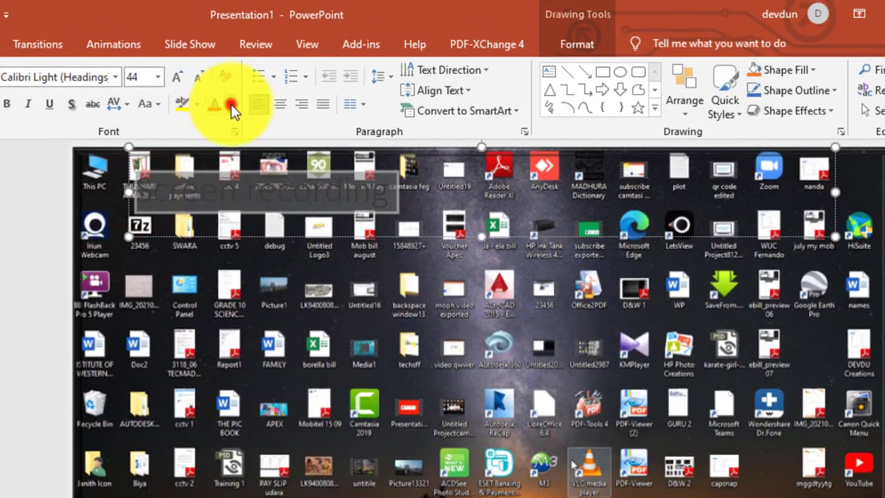
click(229, 104)
click(214, 144)
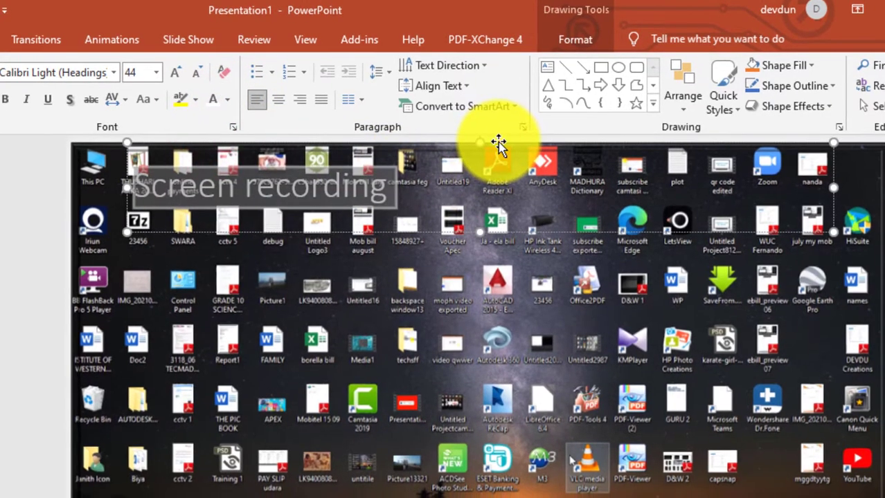
drag(493, 155, 829, 395)
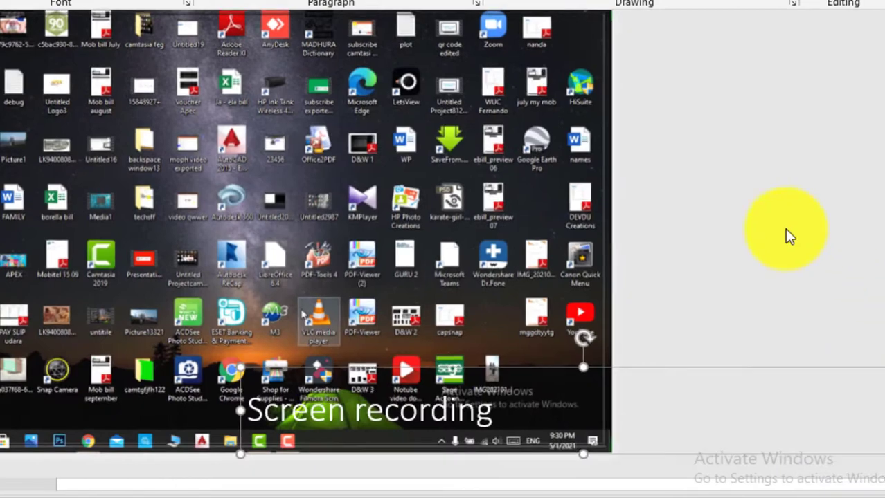
click(751, 229)
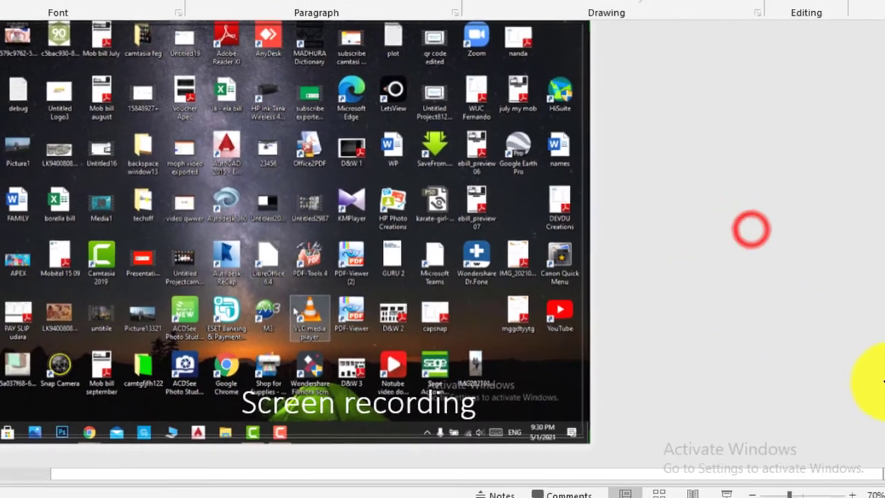
Narrow the title text box, then save the recorded video as a media file
click(428, 380)
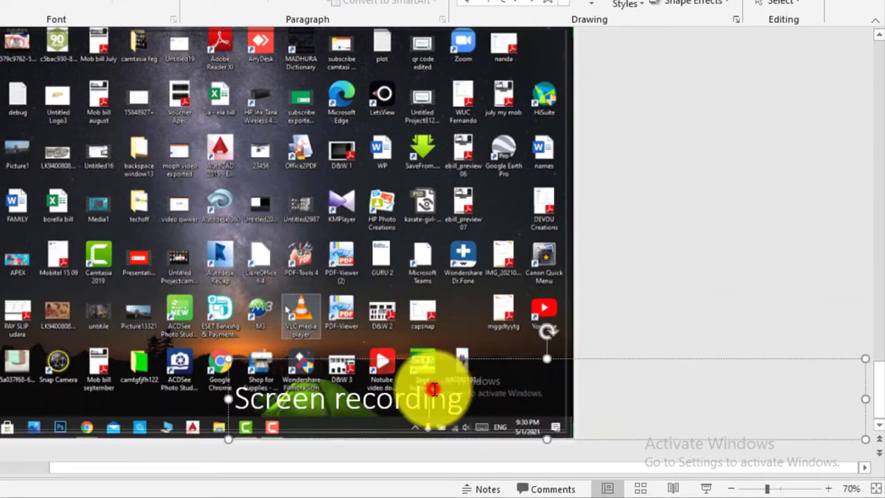
drag(869, 399, 517, 410)
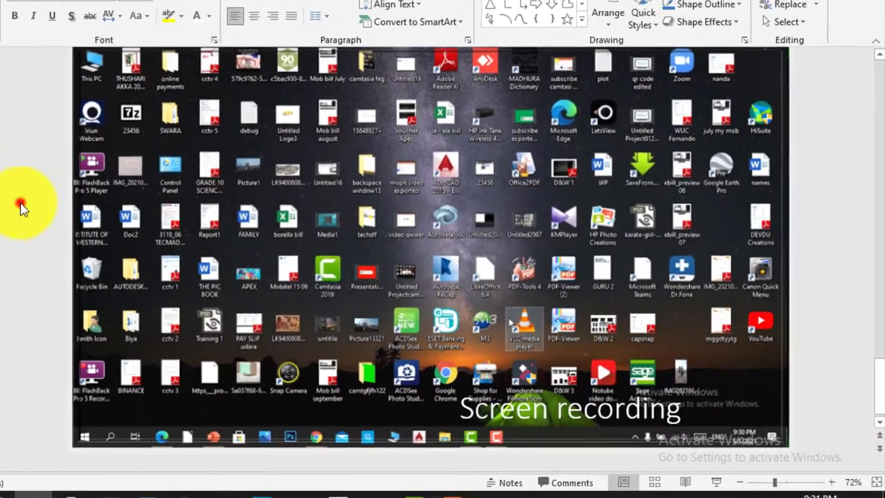
click(159, 231)
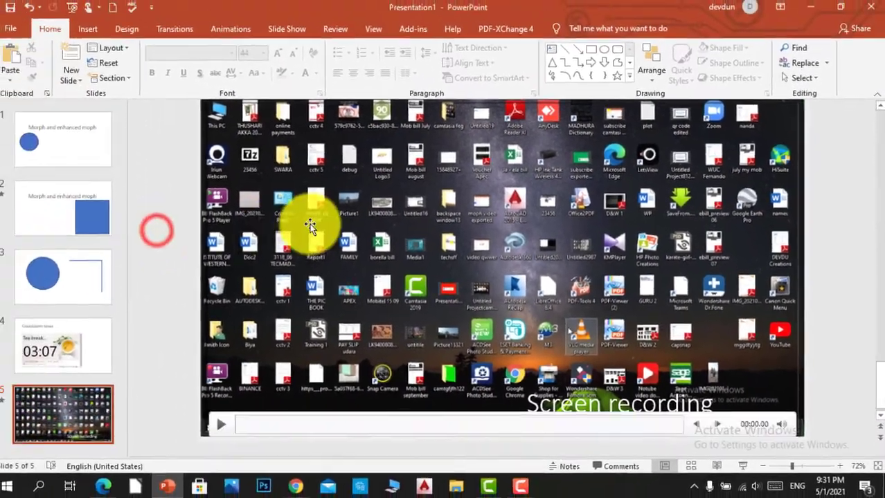
right_click(328, 220)
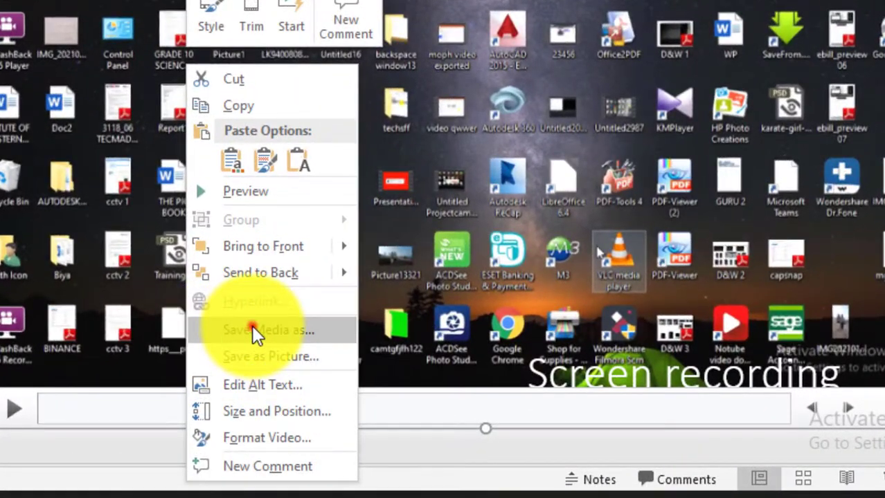
click(254, 331)
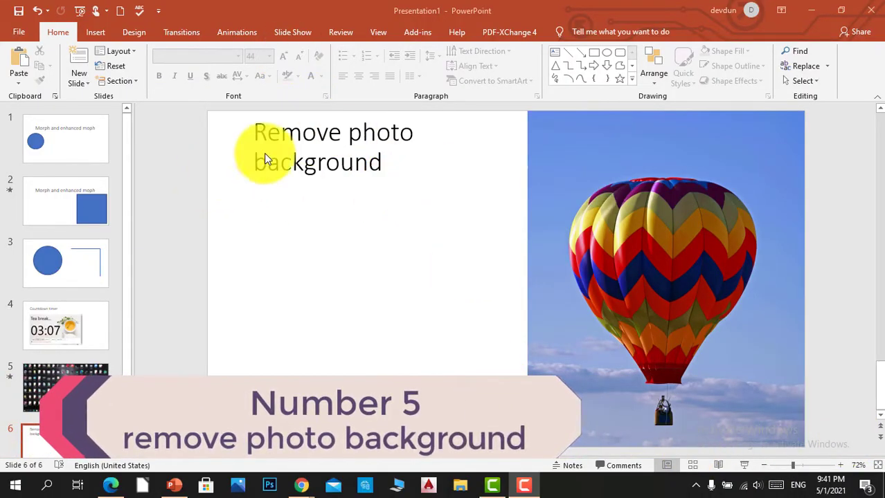
Select the hot-air balloon photo and start Remove Background on it
click(317, 173)
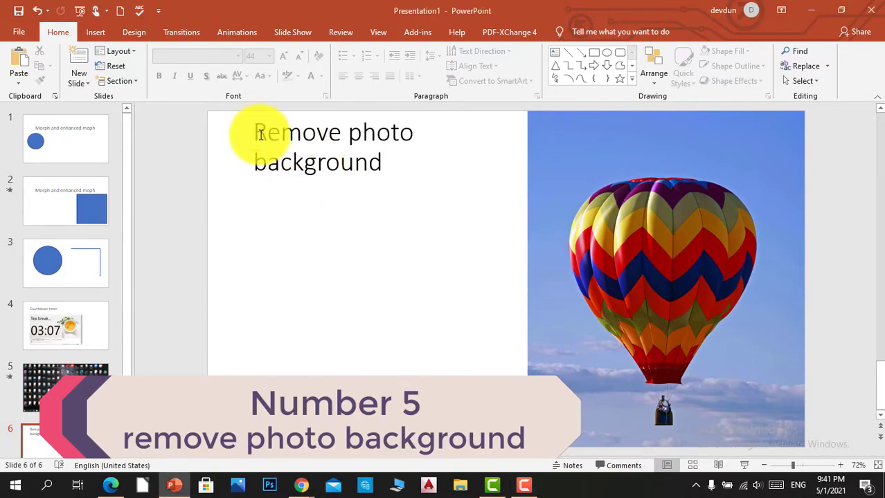
drag(260, 134, 392, 185)
click(365, 247)
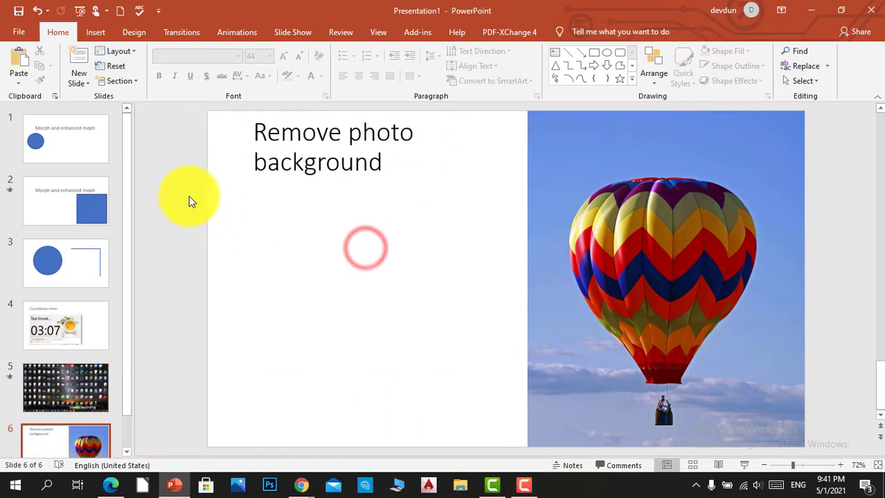
click(667, 284)
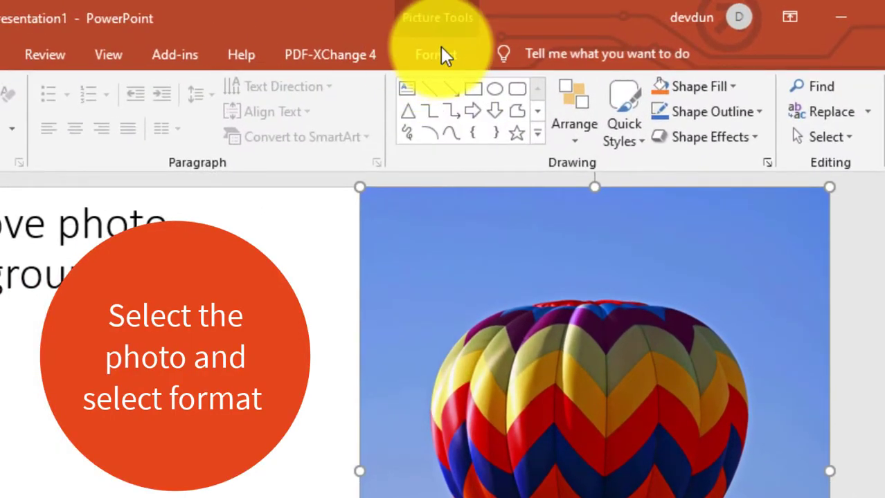
click(441, 49)
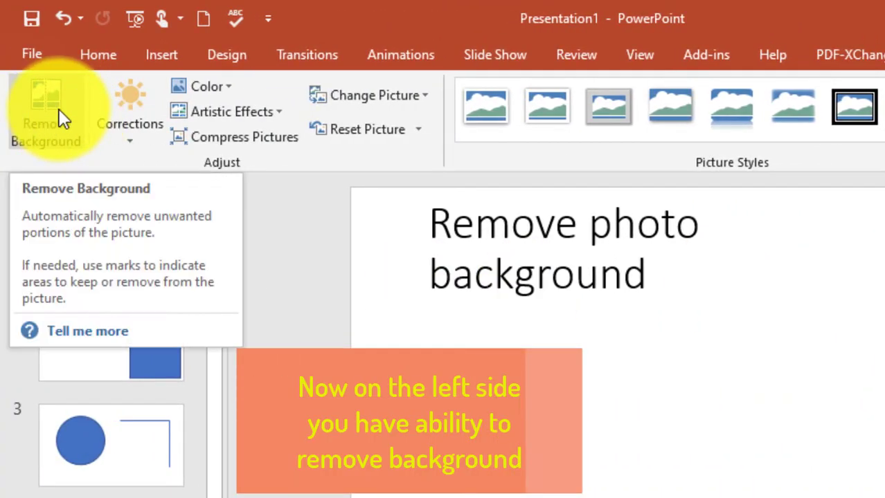
click(58, 111)
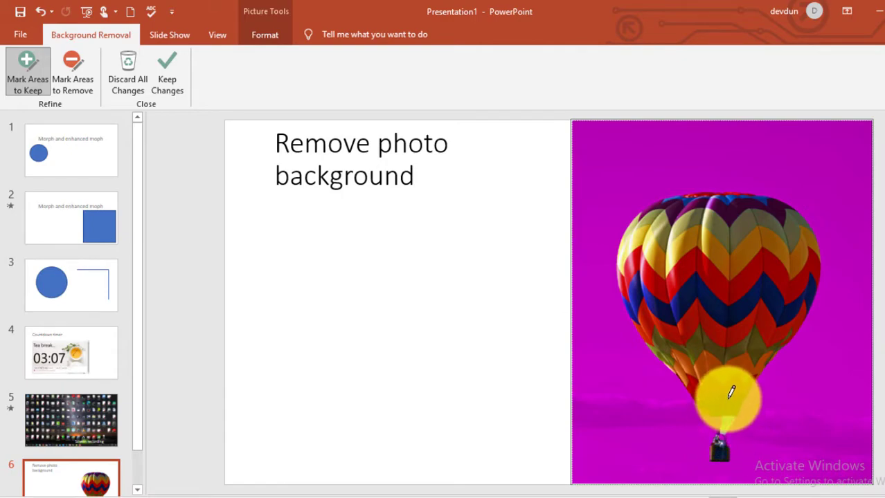
Toggle the remove/keep marking, keep the background removal, then shrink and reposition the balloon
click(80, 82)
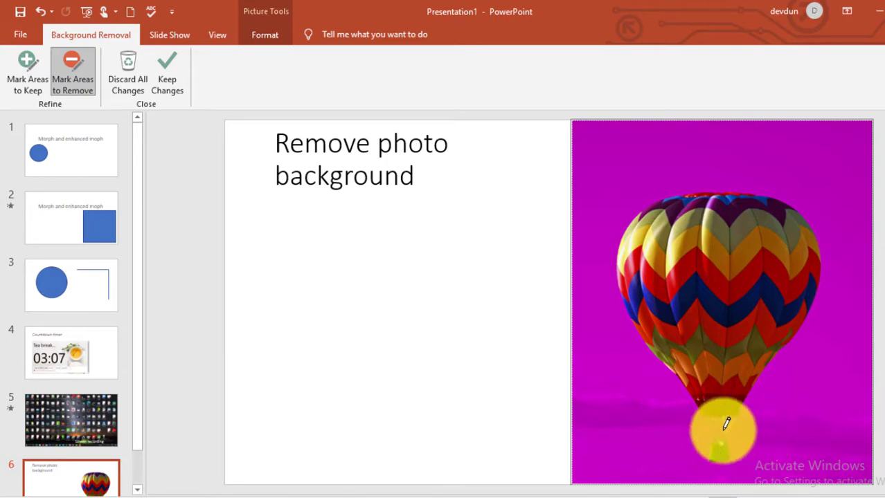
click(25, 64)
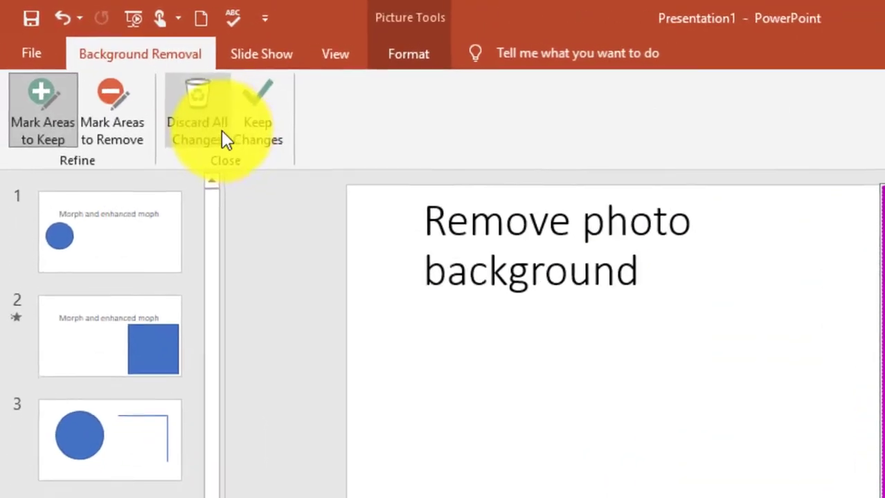
click(167, 79)
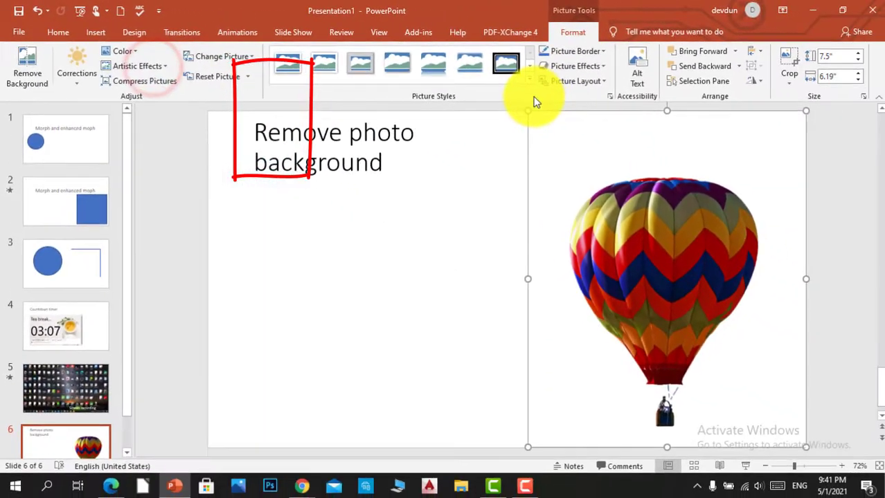
drag(527, 109, 623, 225)
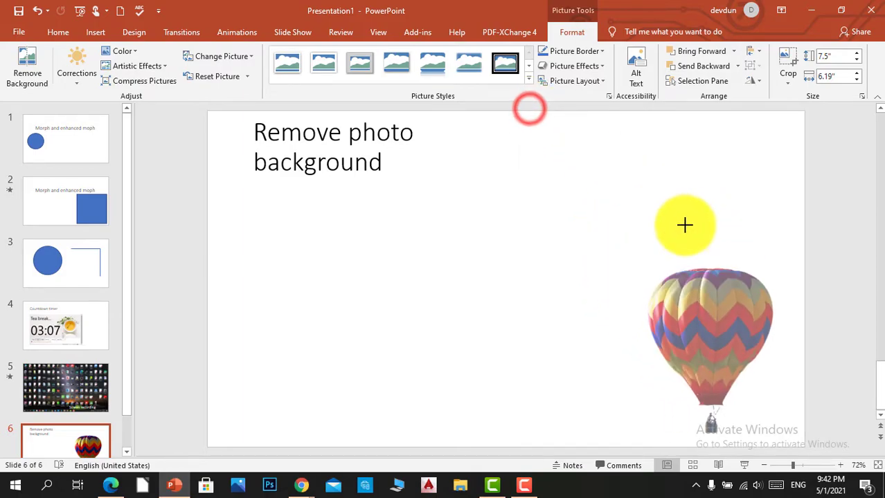
drag(741, 313, 413, 247)
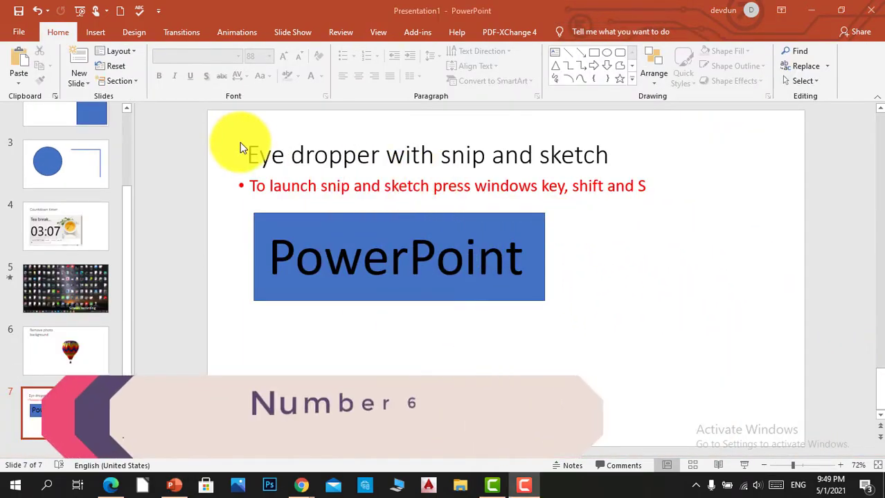
Highlight the Eye dropper slide title and the red snip-and-sketch bullet line
drag(253, 158, 593, 173)
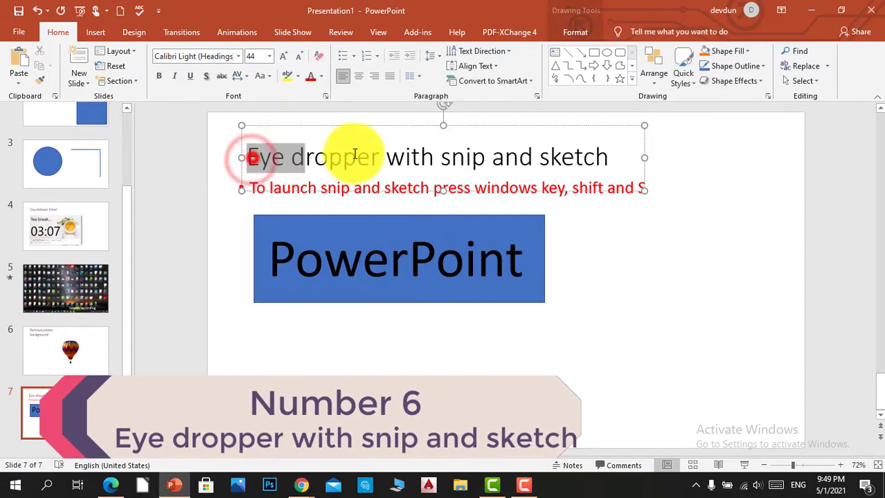
click(621, 274)
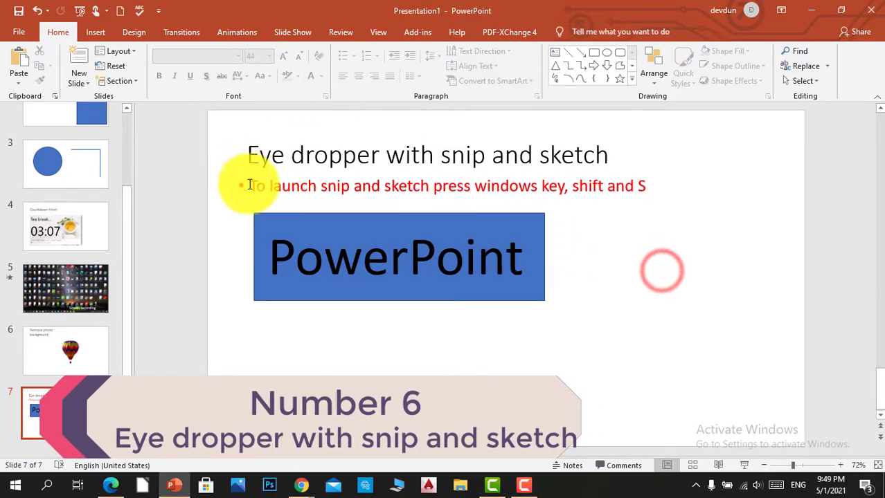
drag(254, 187, 638, 222)
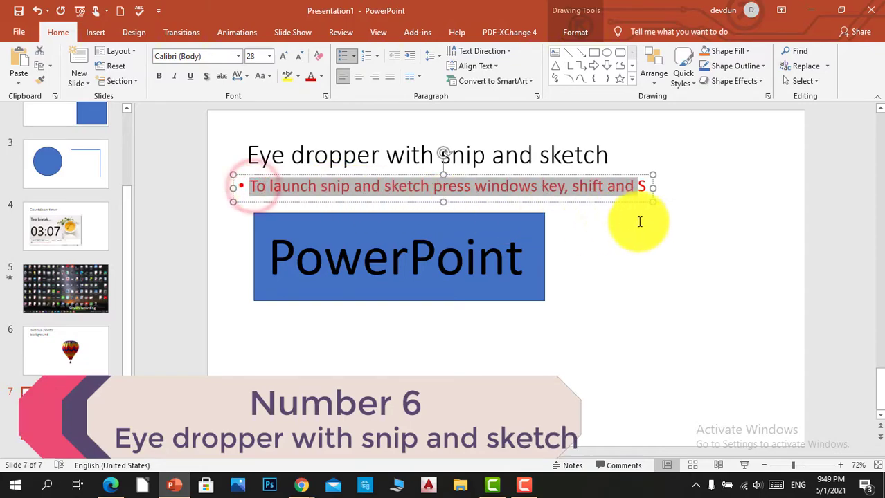
click(655, 261)
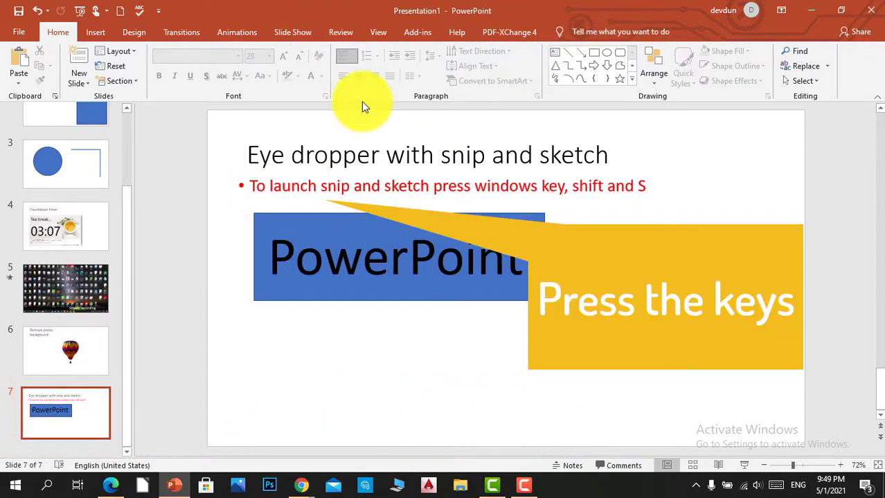
Snip a patch of the red-orange title bar with Win+Shift+S
key(super+shift+s)
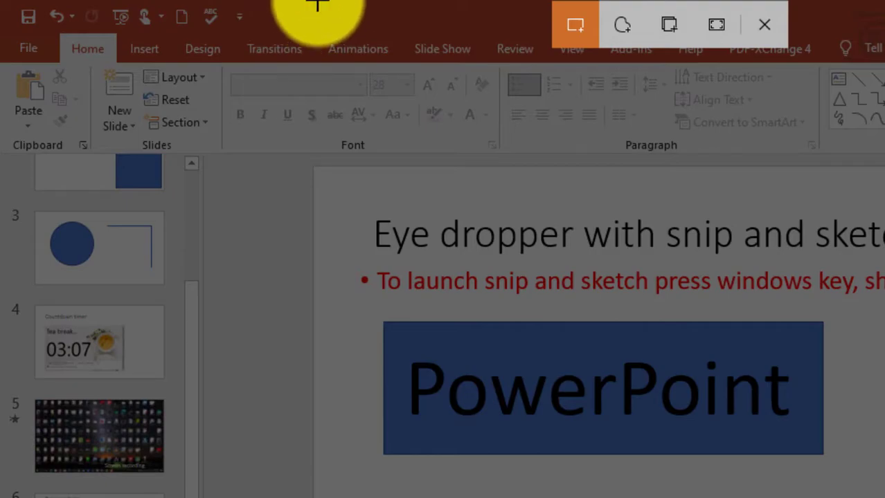
drag(311, 1, 408, 33)
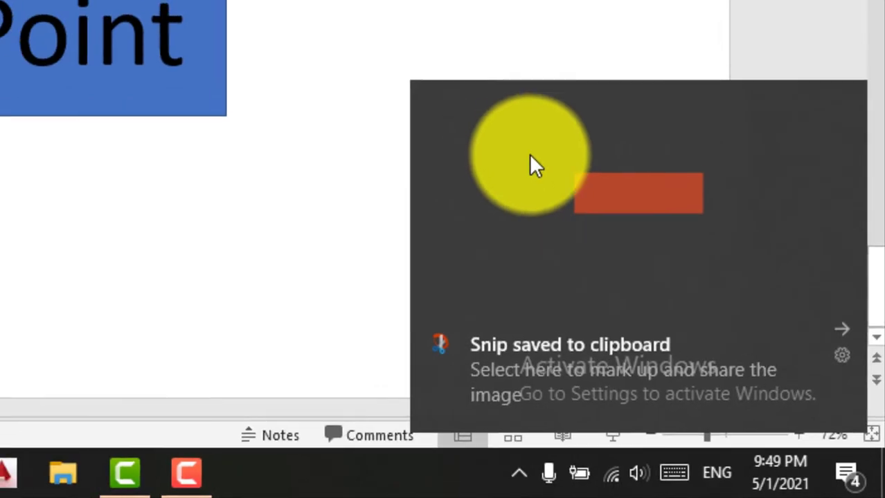
click(842, 320)
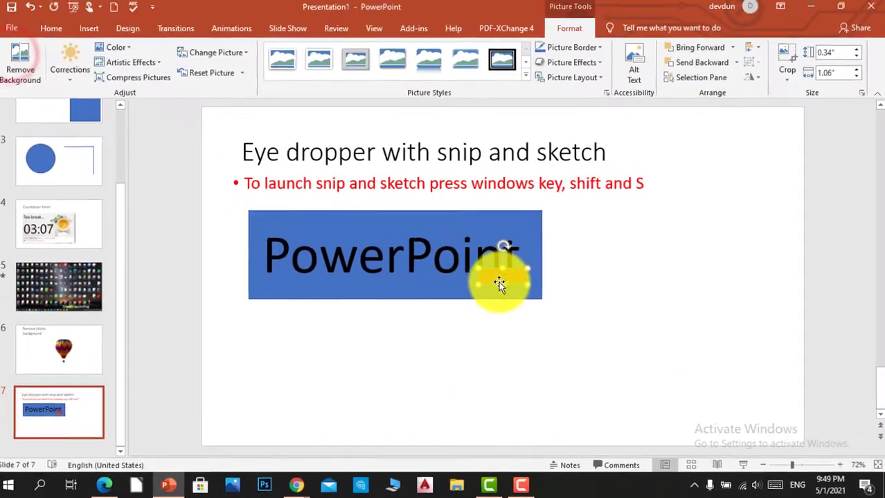
Move the pasted red snip to the slide's right and enlarge it
drag(506, 278, 653, 323)
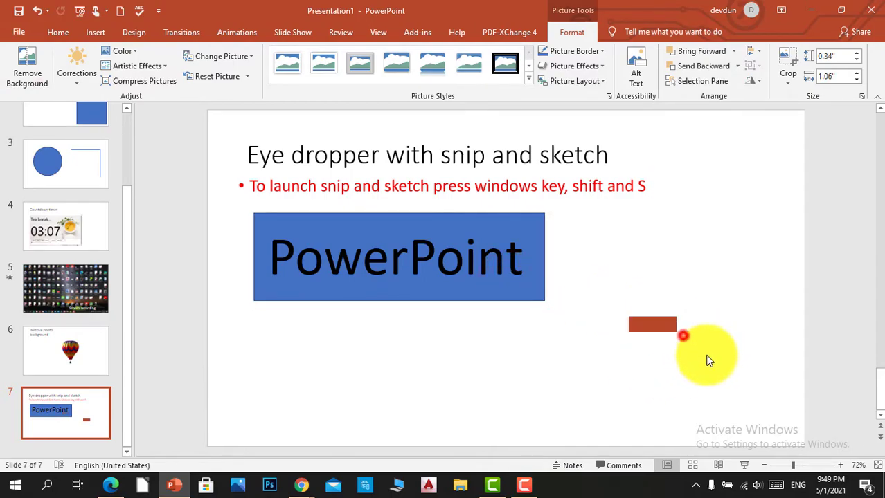
drag(708, 360, 720, 367)
click(653, 324)
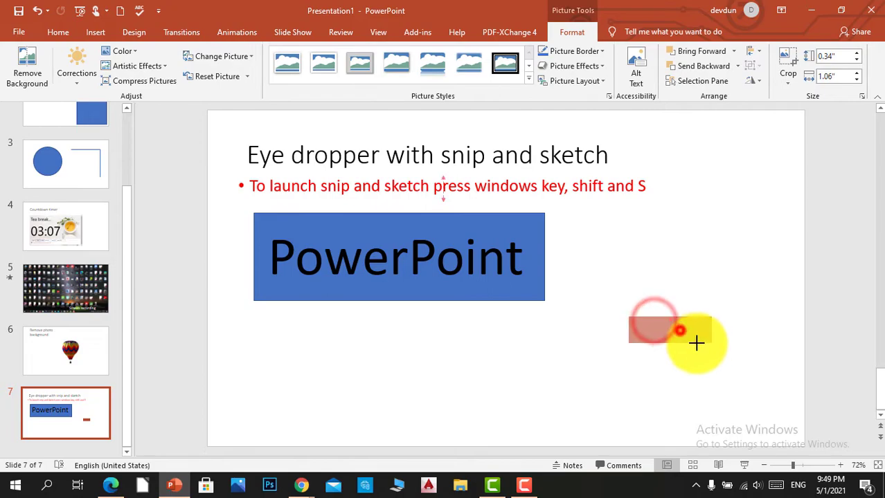
drag(676, 331, 735, 364)
Fill the blue PowerPoint box with the red swatch's colour using the Shape Fill Eyedropper
click(526, 295)
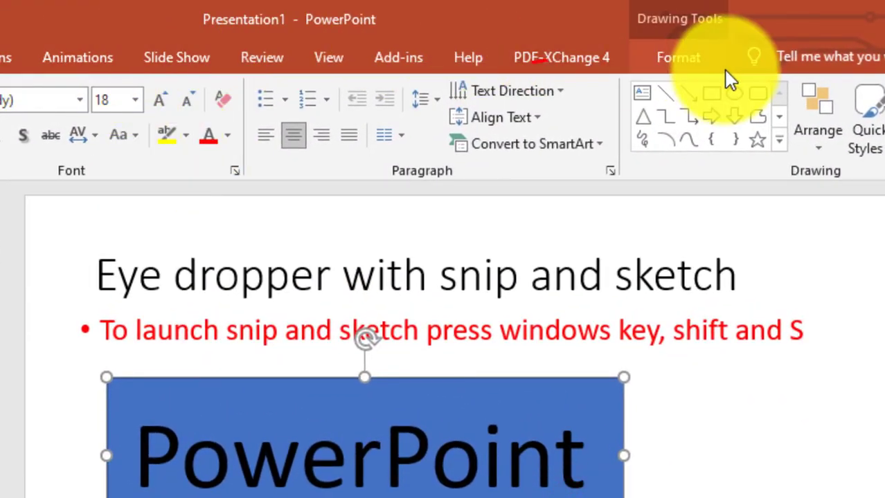
click(704, 60)
click(278, 87)
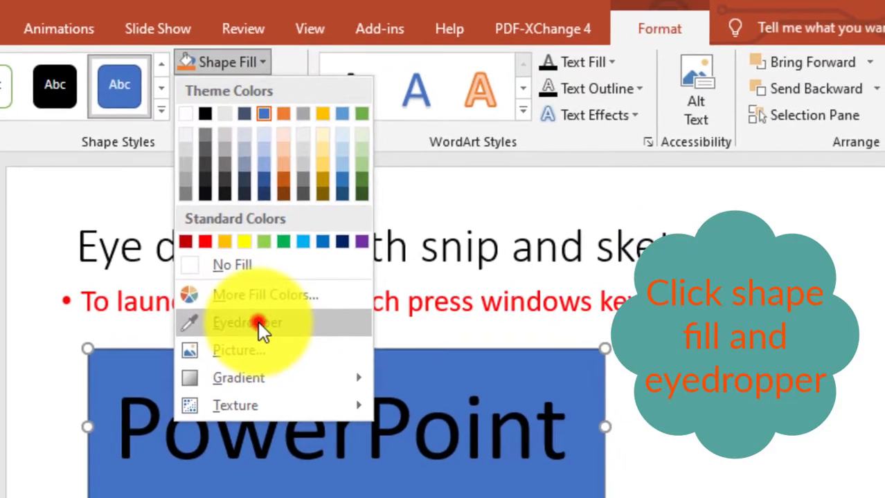
click(258, 323)
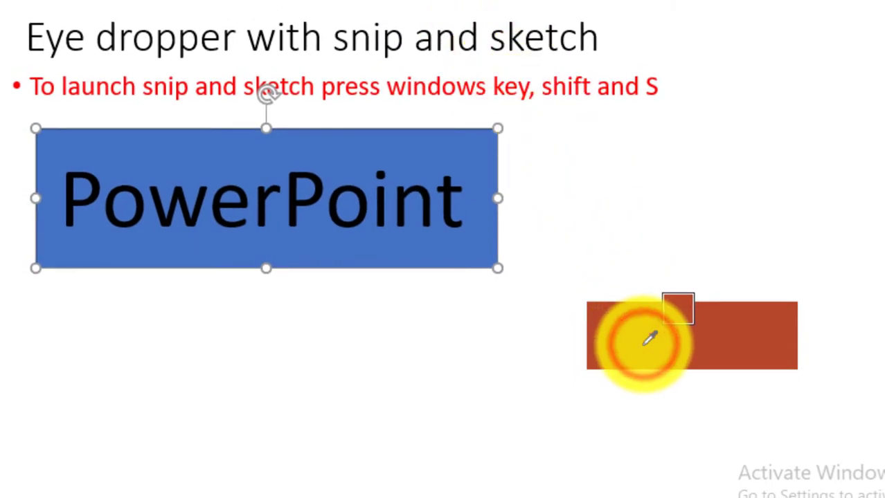
click(644, 342)
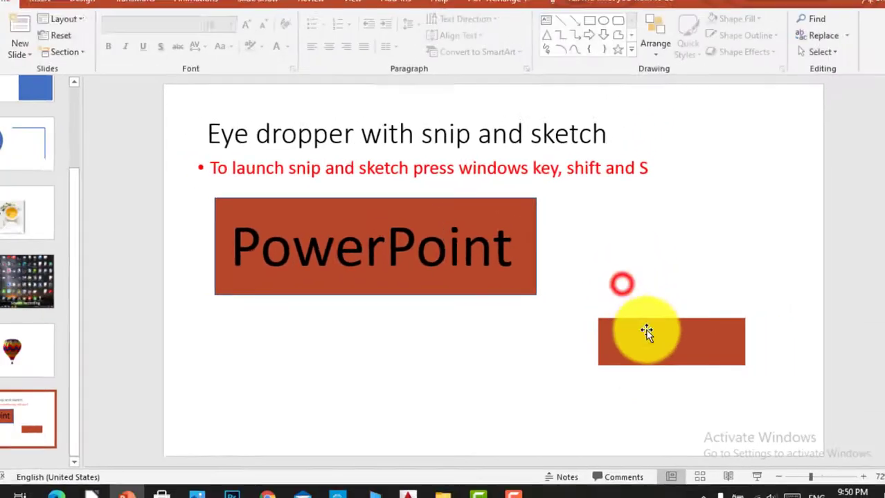
Delete the red snip swatch and reselect the recoloured PowerPoint box
click(644, 326)
key(Delete)
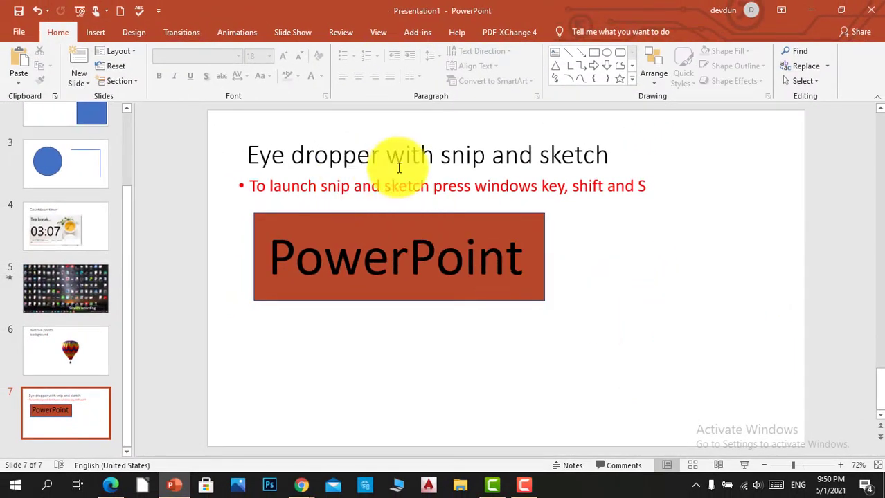
click(297, 217)
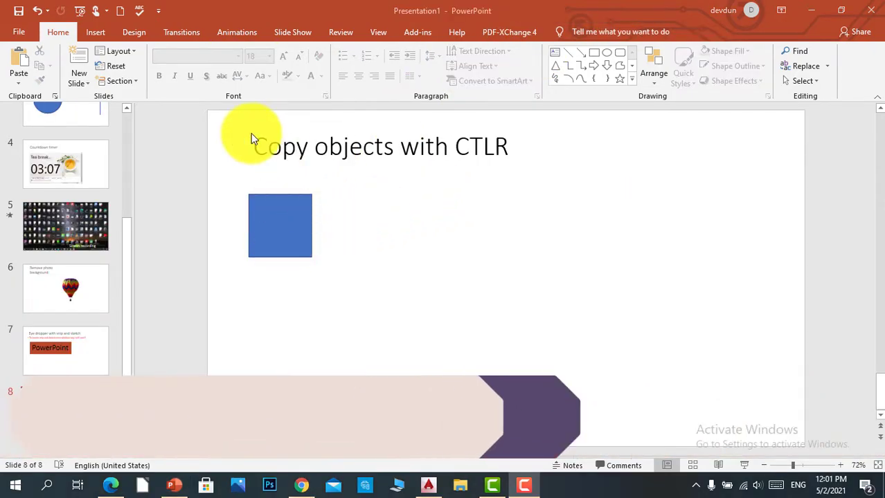
Ctrl-drag the blue square to place a copy to its right
triple_click(261, 149)
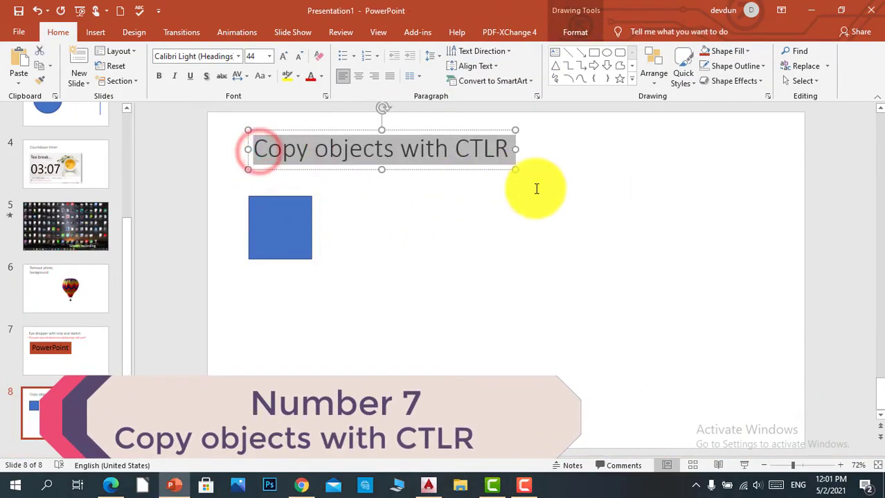
click(513, 225)
click(268, 230)
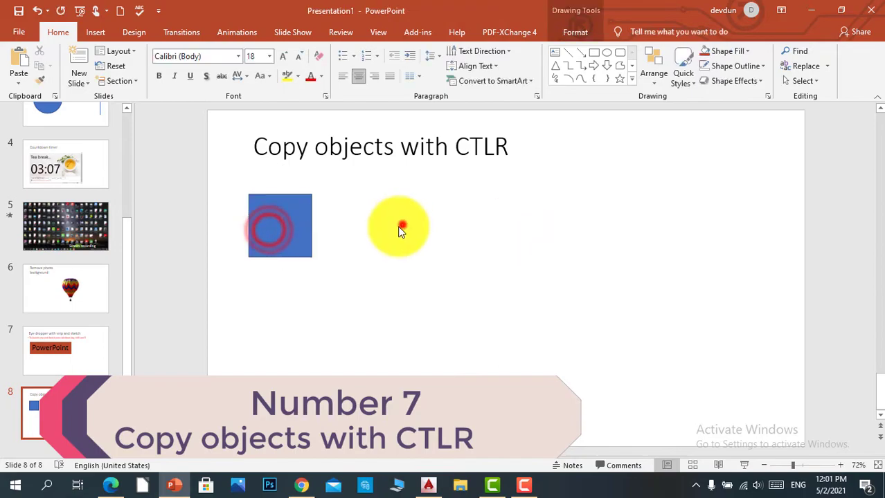
click(401, 230)
click(278, 226)
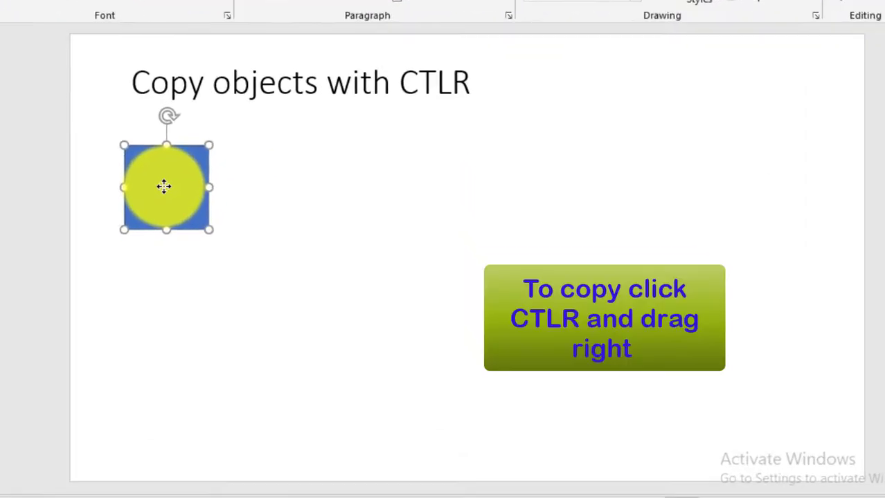
mouse_move(164, 186)
ctrl+mouse_down()
mouse_move(280, 188)
mouse_move(235, 173)
mouse_move(367, 190)
mouse_move(368, 180)
ctrl+mouse_up()
click(489, 184)
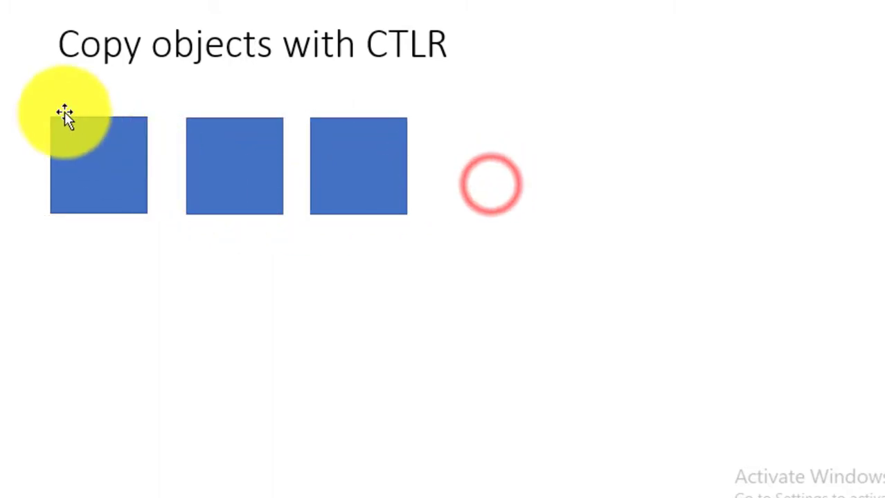
Copy the three squares to their right, making a row of six
drag(20, 86, 501, 272)
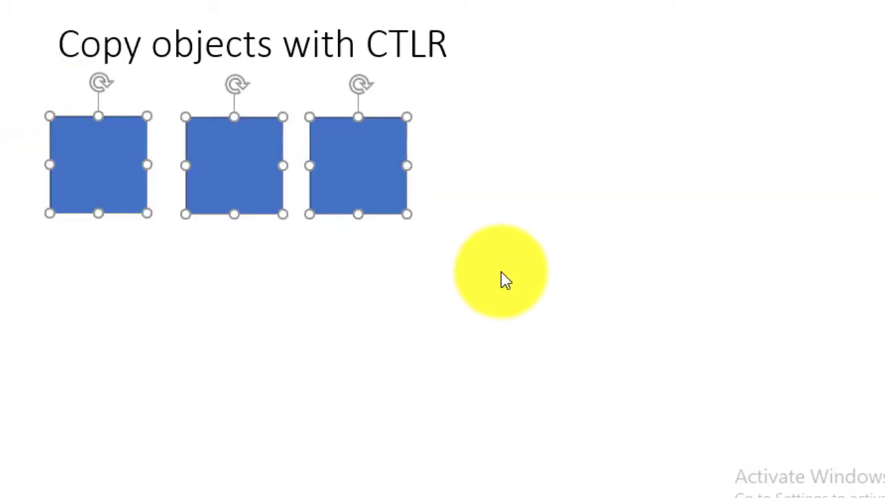
drag(387, 192, 769, 187)
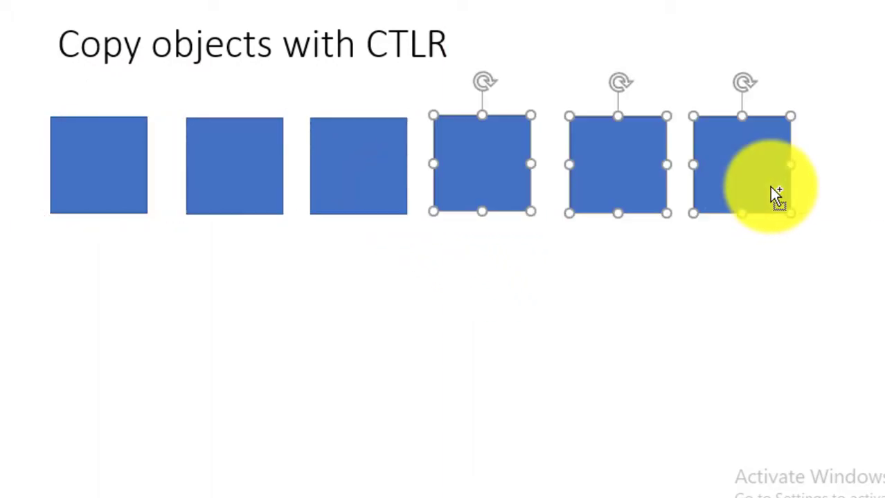
click(333, 289)
Copy the row of six downward and position the twelve-square grid on the slide
drag(31, 102, 838, 285)
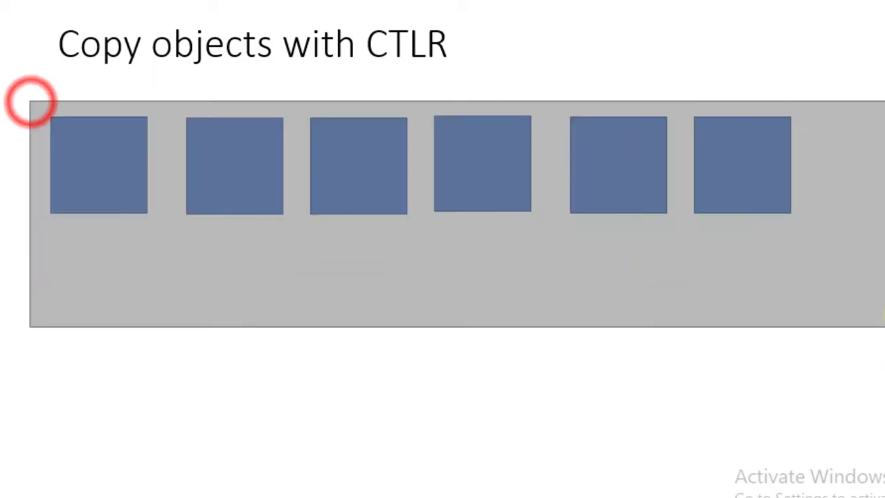
mouse_move(490, 184)
mouse_down()
mouse_move(504, 213)
mouse_move(491, 308)
mouse_up()
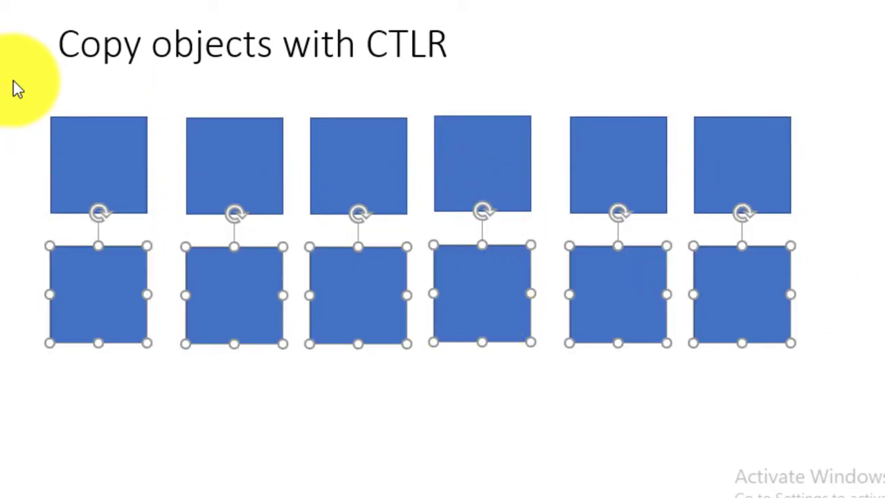
drag(29, 85, 830, 408)
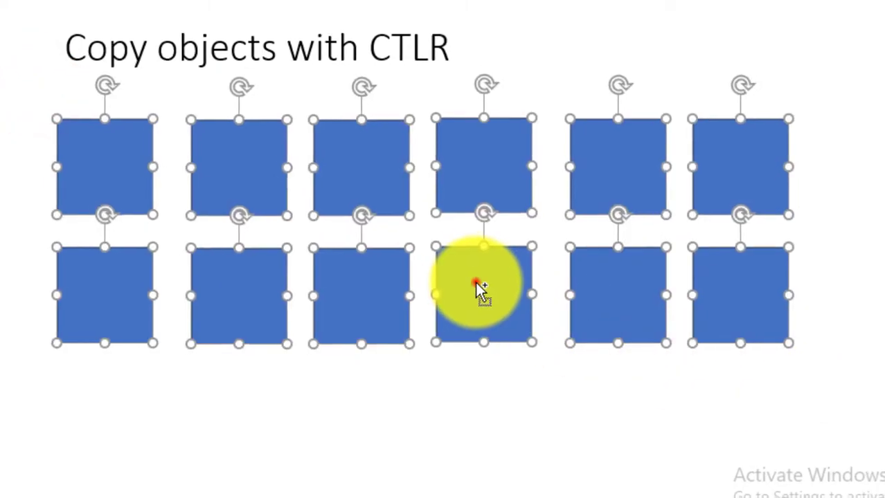
mouse_move(480, 290)
mouse_down()
mouse_move(522, 367)
mouse_move(519, 390)
mouse_up()
mouse_move(509, 342)
mouse_down()
mouse_move(520, 312)
mouse_move(515, 260)
mouse_up()
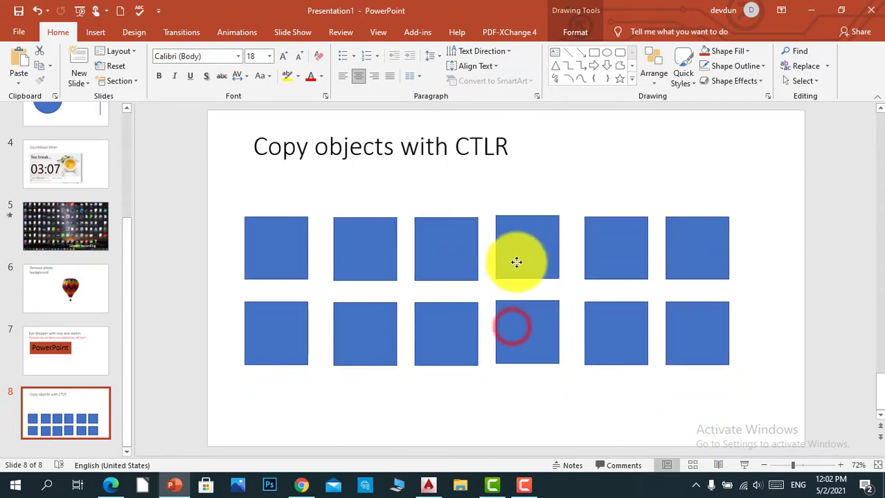
click(633, 176)
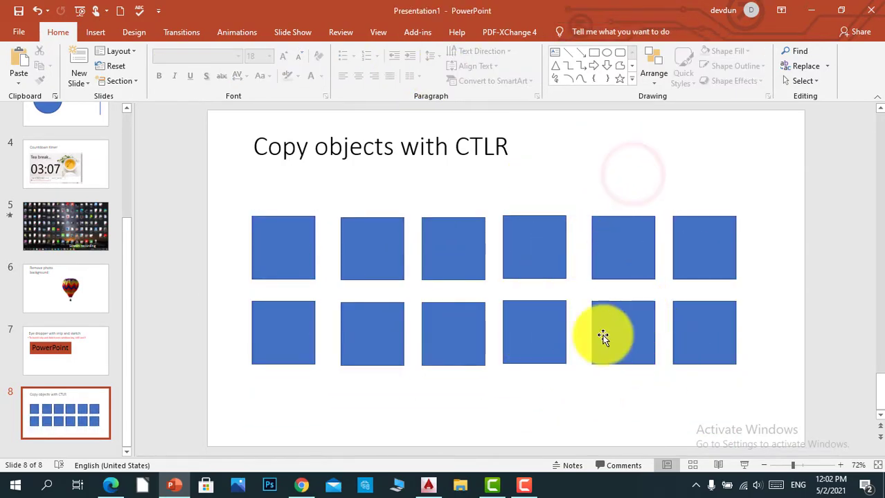
drag(250, 187, 758, 411)
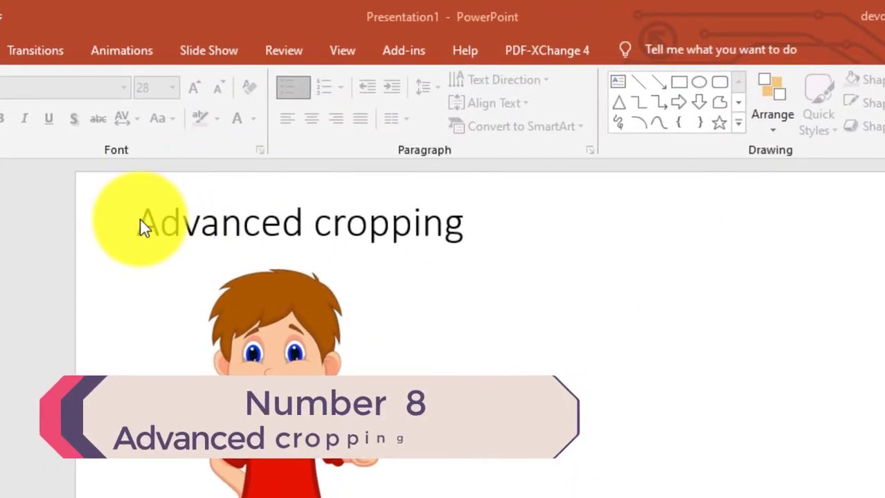
Crop the cartoon boy picture to a 1:1 square, shifting the image down to show his whole head
drag(140, 225, 454, 247)
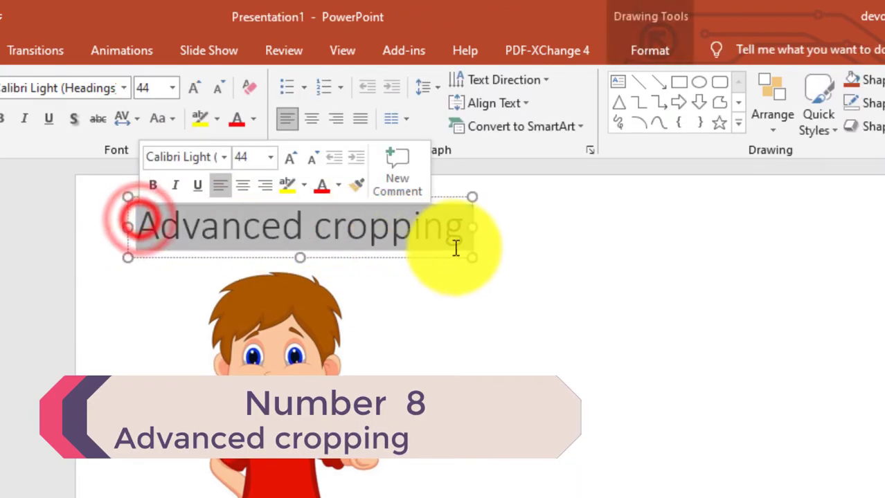
click(531, 277)
click(312, 351)
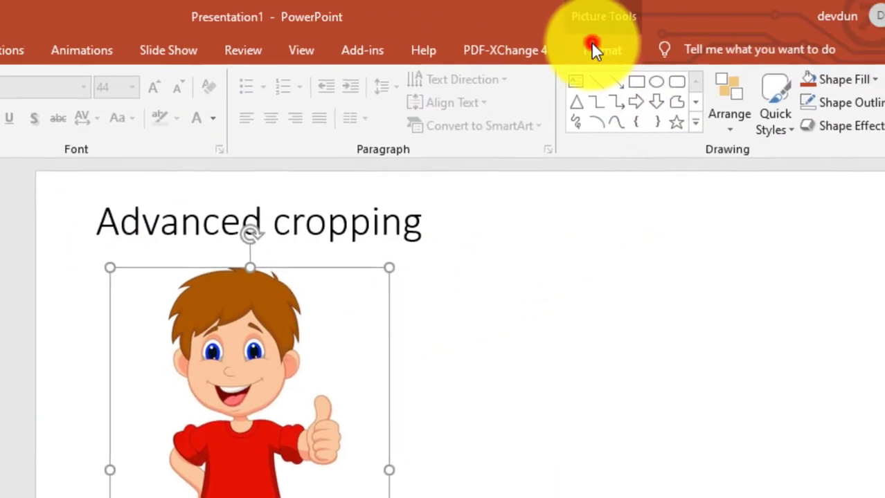
click(644, 50)
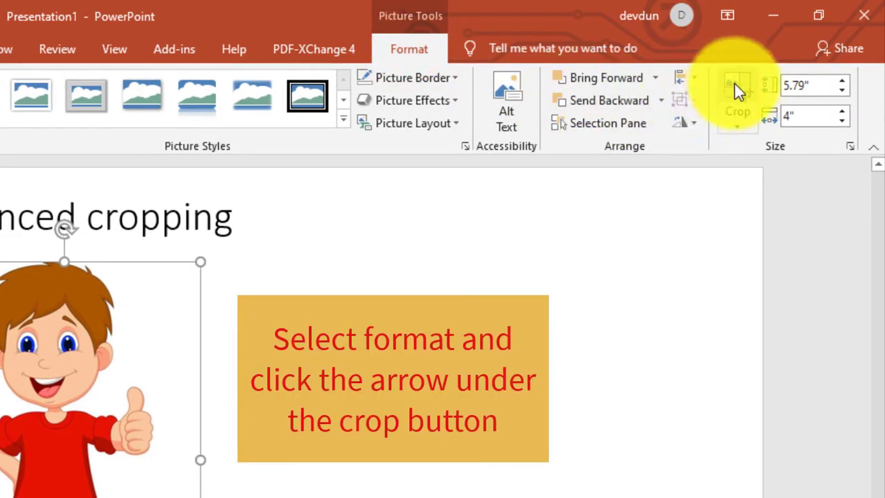
click(739, 129)
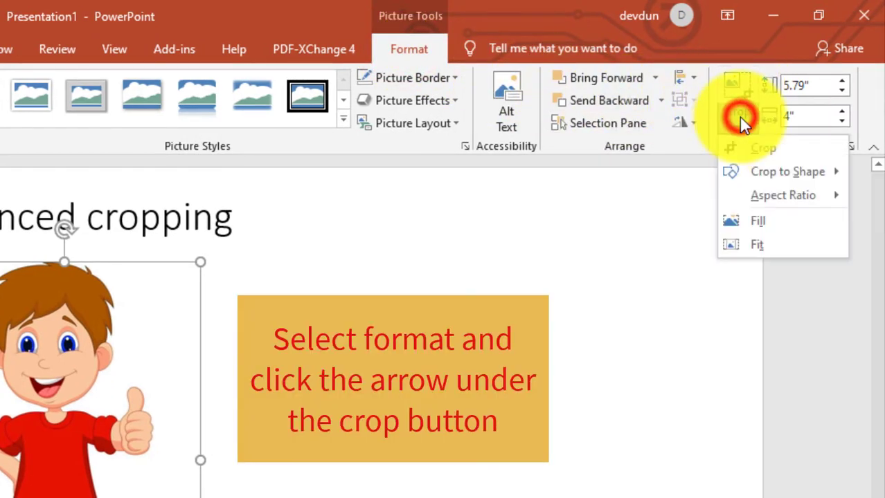
mouse_move(783, 196)
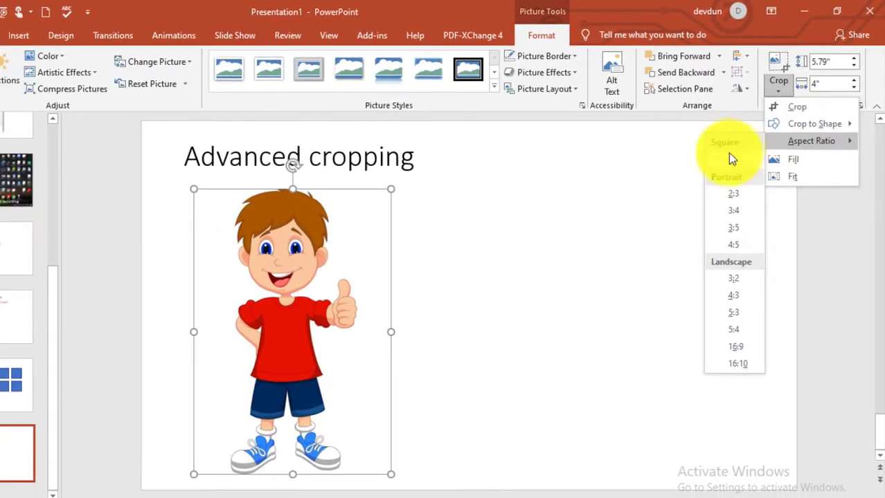
click(724, 157)
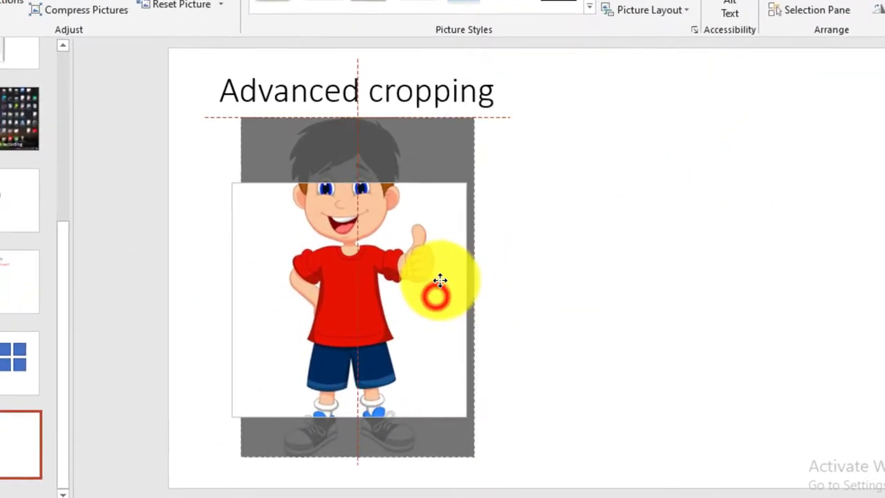
drag(376, 324, 376, 351)
drag(442, 324, 445, 347)
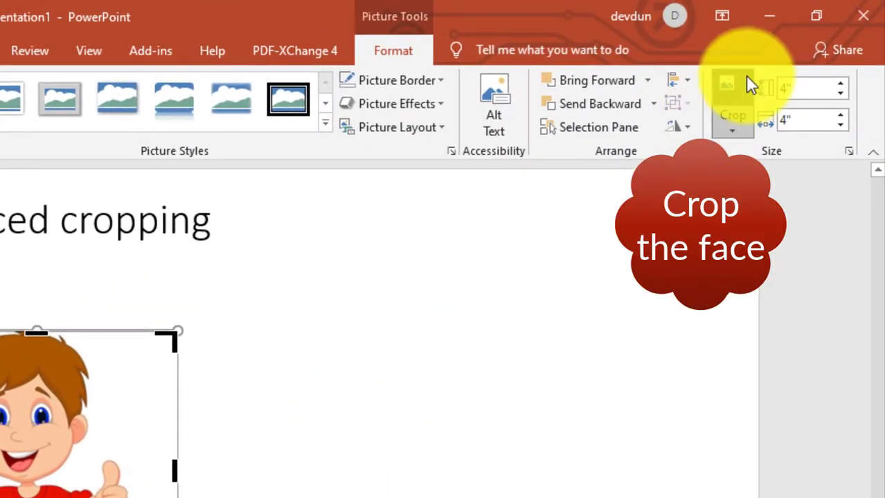
Crop the cartoon boy picture to an oval and give it a thin theme-coloured outline
click(745, 75)
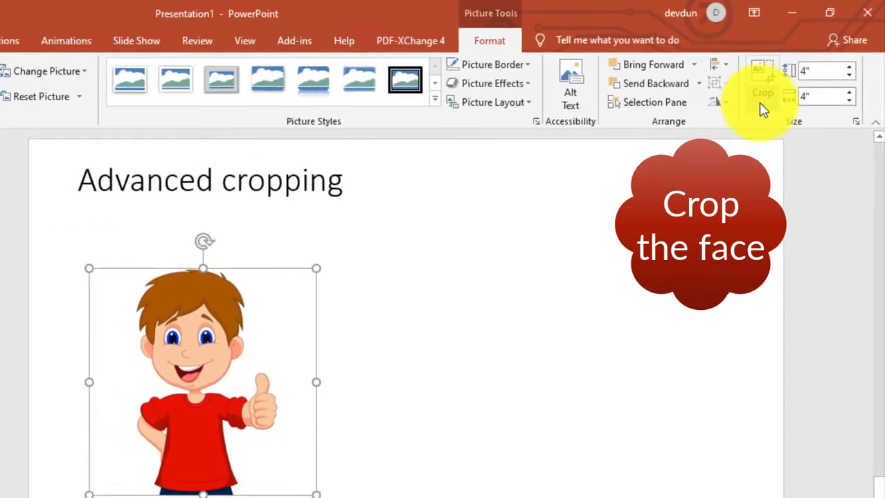
click(768, 97)
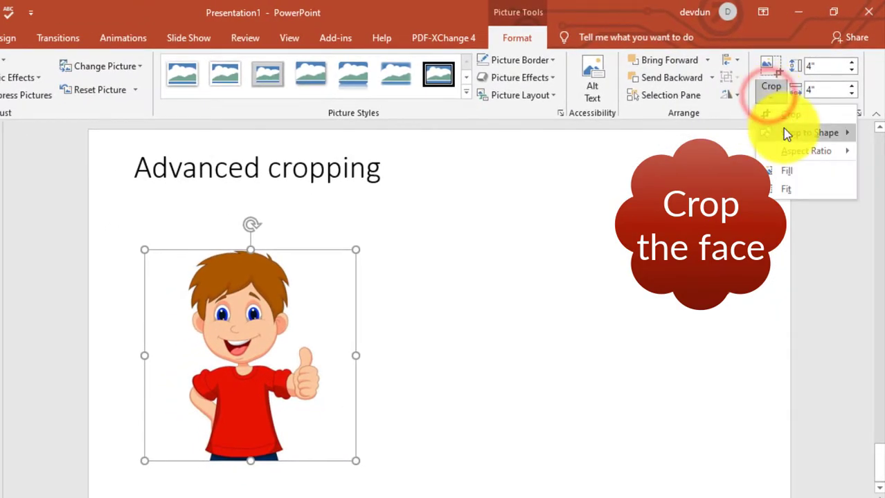
mouse_move(784, 48)
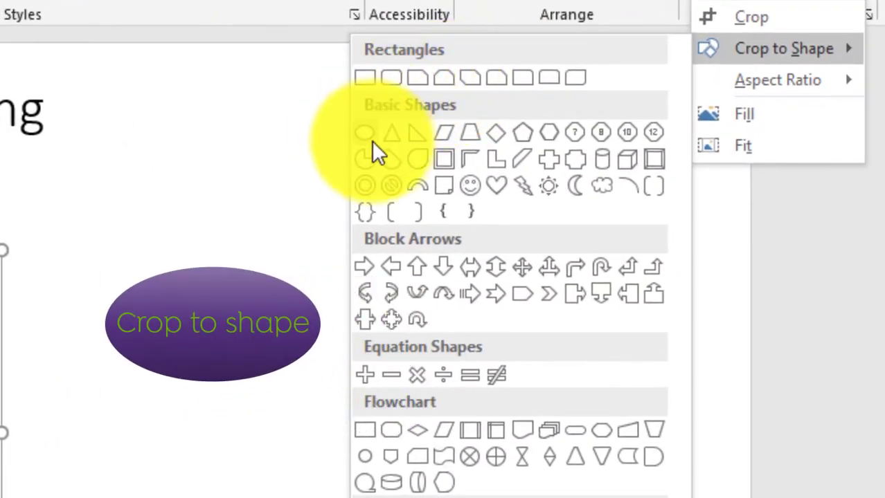
click(369, 136)
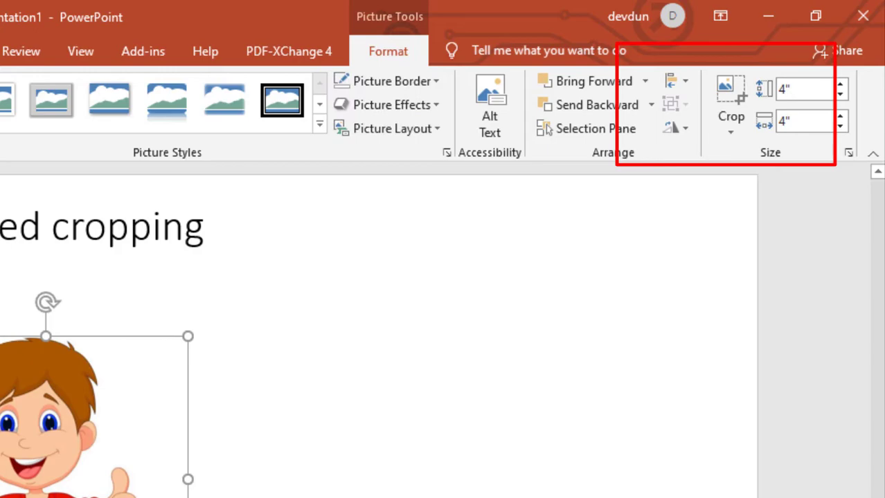
click(428, 84)
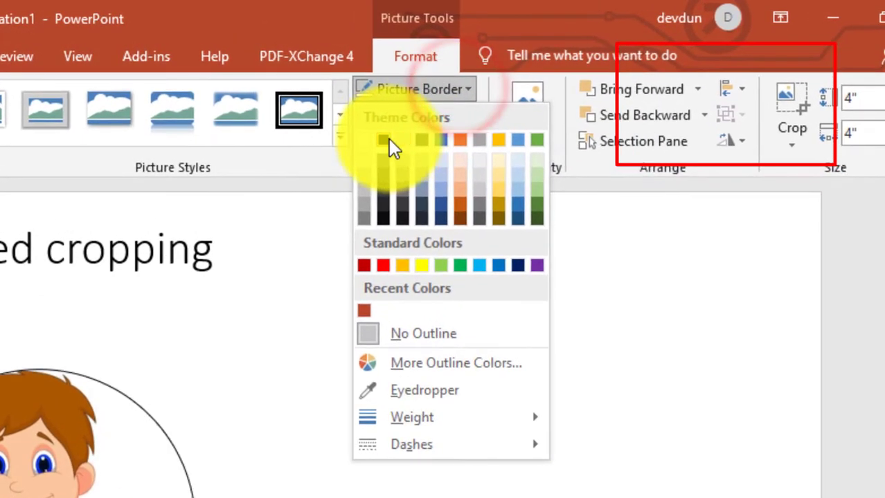
click(379, 140)
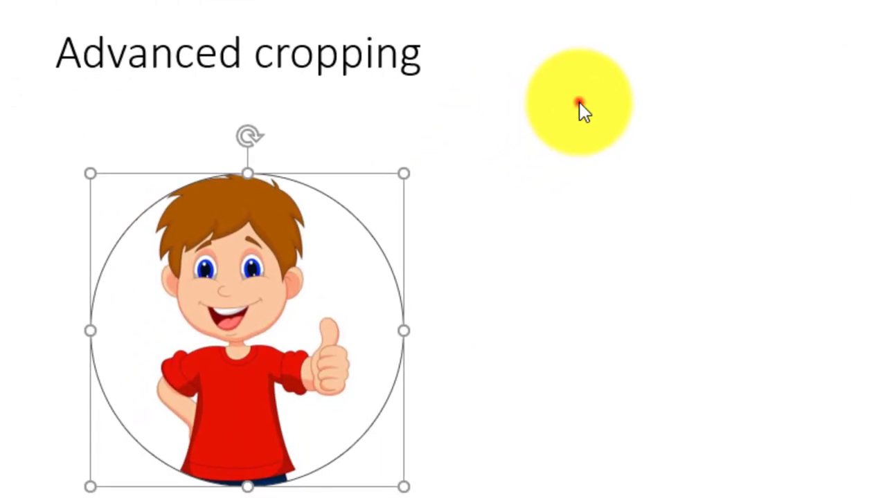
Nudge the circular picture right, reapply the oval crop and start re-cropping inside the circle
click(578, 101)
drag(199, 366, 226, 367)
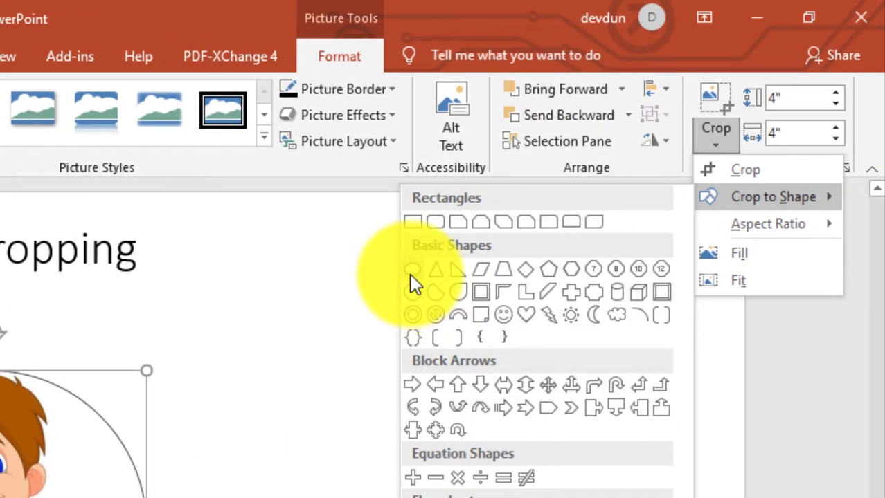
click(412, 270)
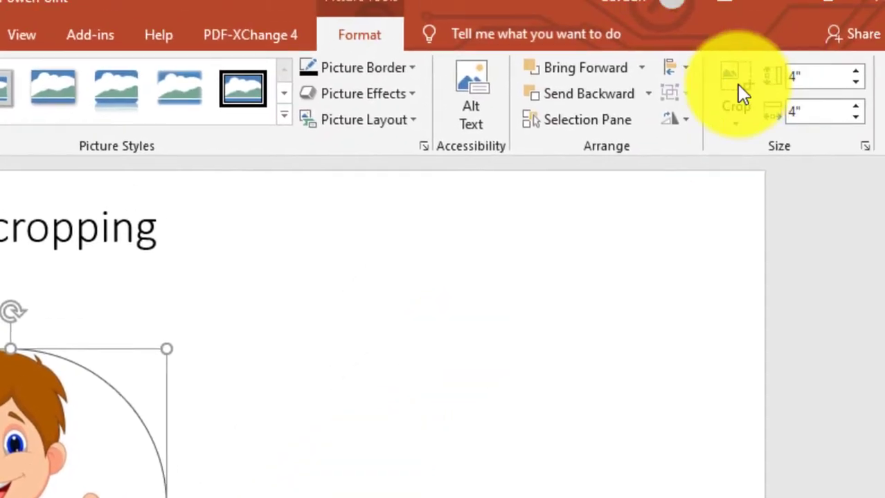
click(748, 55)
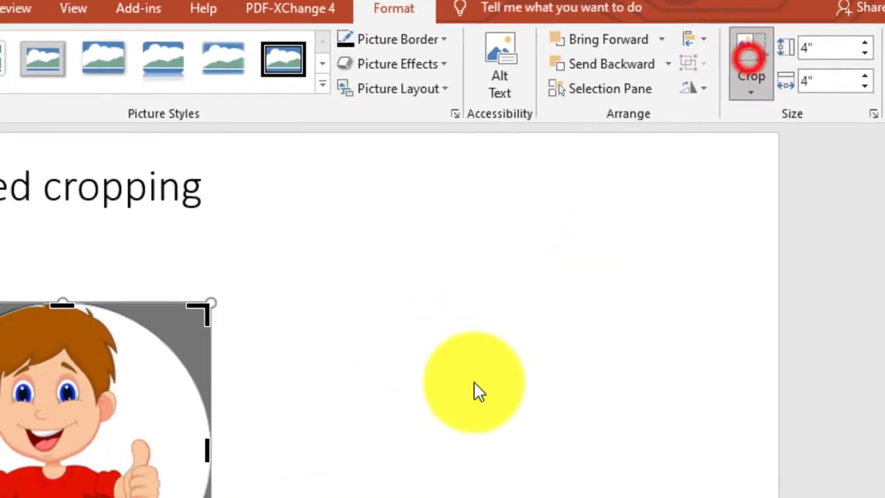
drag(356, 416, 363, 414)
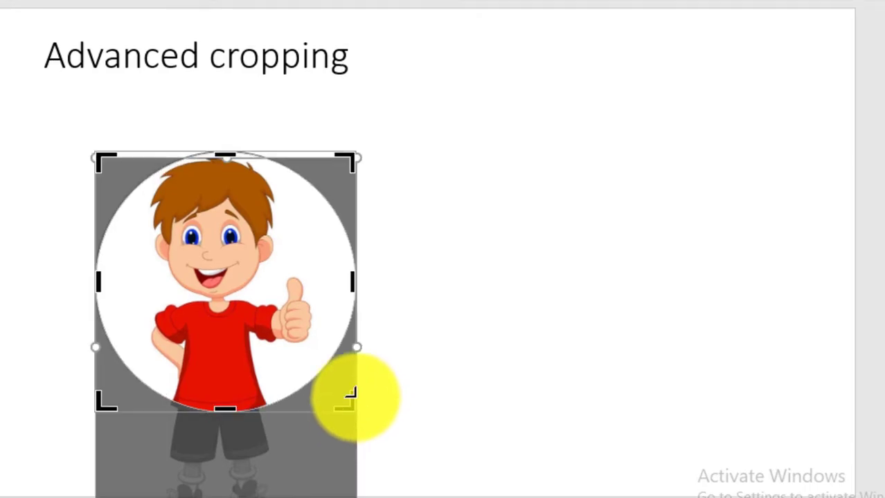
Reframe the boy inside the circular crop by adjusting the crop edges and picture position, then finish cropping
drag(355, 283, 332, 283)
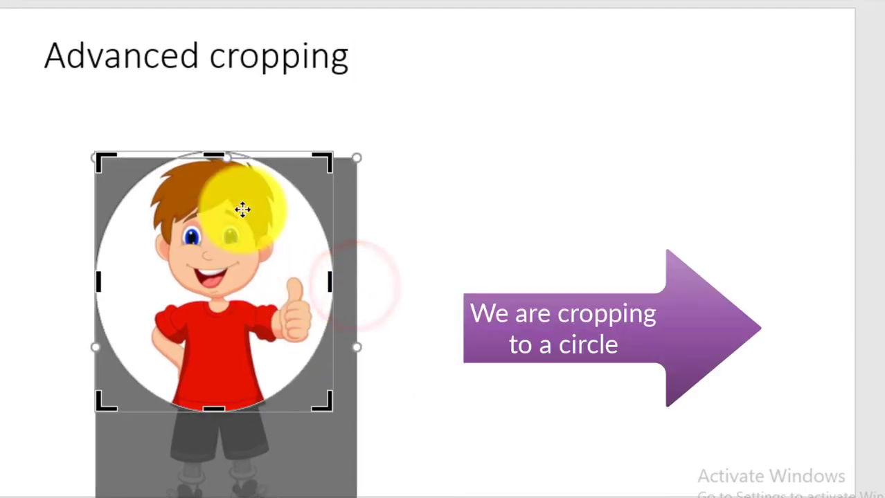
drag(211, 152, 212, 179)
drag(98, 287, 130, 291)
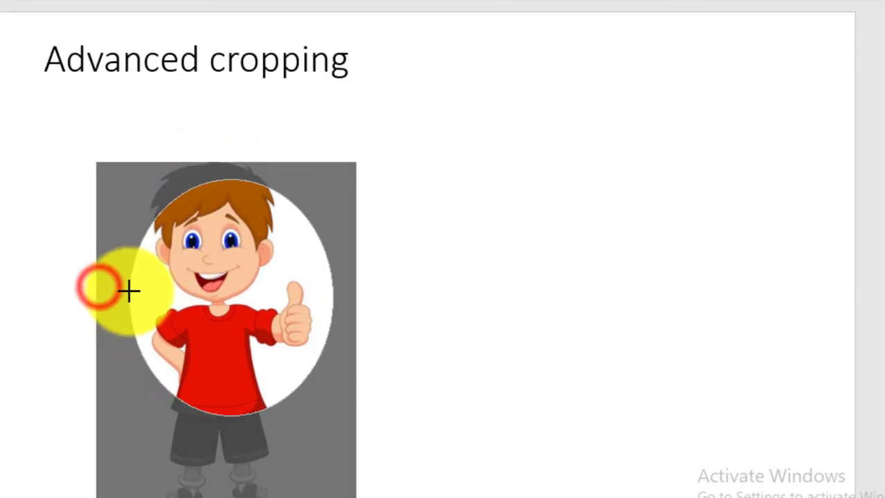
drag(232, 180, 225, 189)
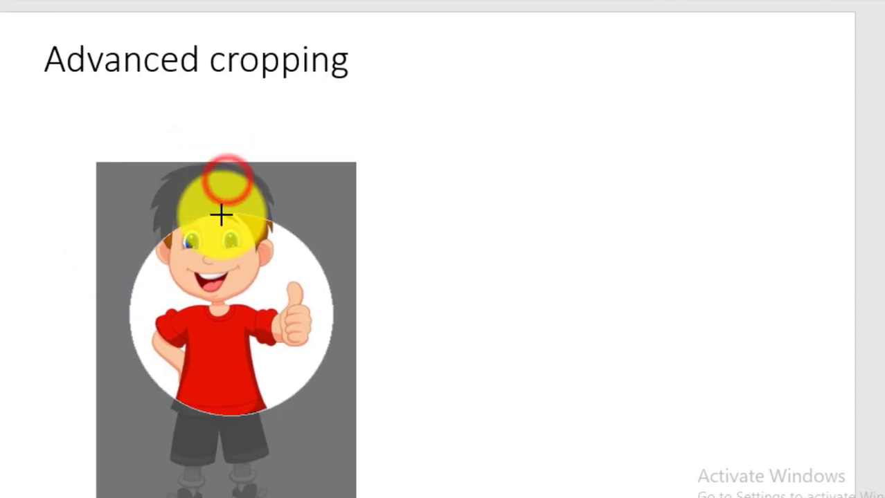
drag(221, 222, 224, 219)
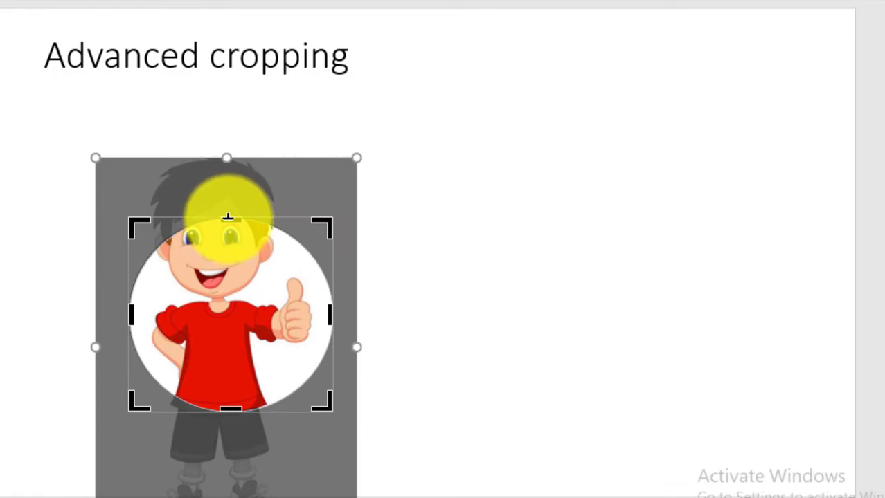
click(228, 218)
mouse_move(247, 267)
mouse_down()
mouse_move(271, 279)
mouse_move(304, 367)
mouse_move(293, 354)
mouse_up()
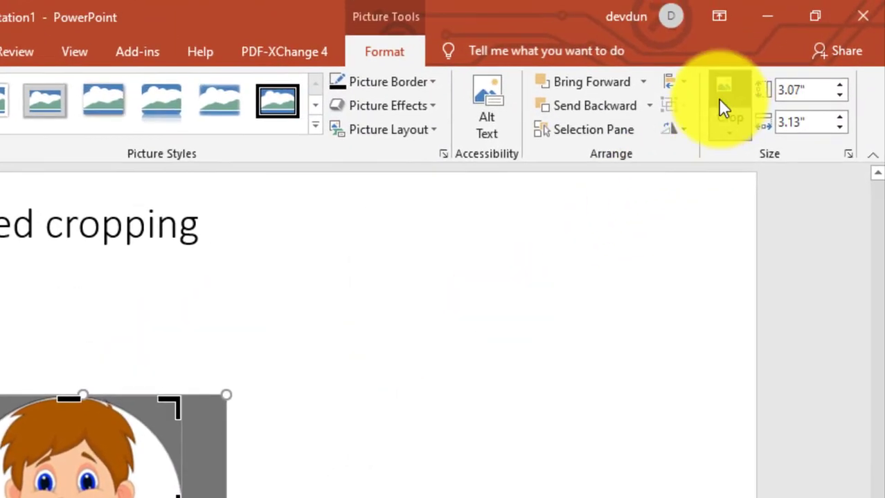
click(725, 95)
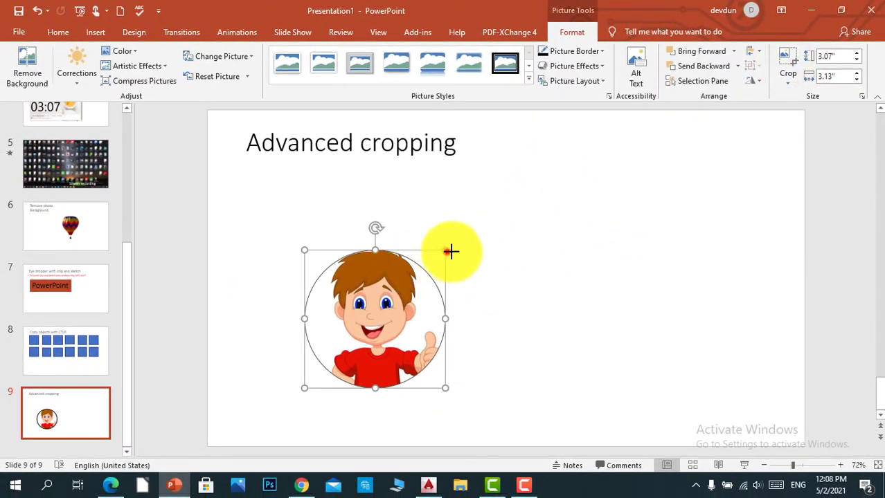
Enlarge the circular picture to 4.41" and apply a Picture Effects preset
mouse_move(451, 251)
mouse_down()
mouse_move(579, 204)
mouse_move(530, 281)
mouse_up()
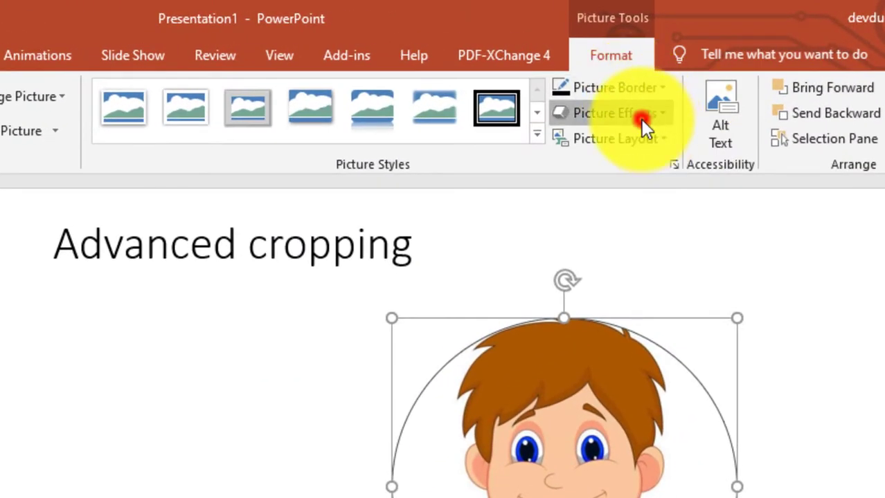
click(641, 119)
click(430, 168)
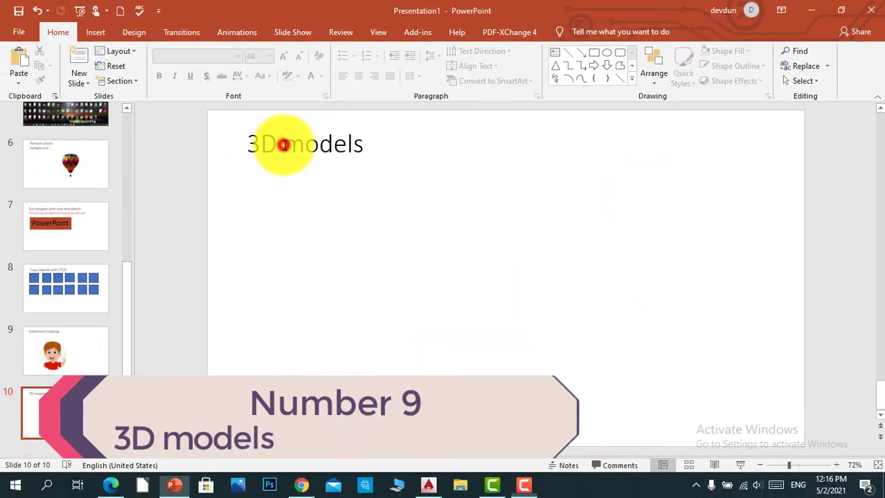
Open the Stock 3D Models online gallery from the Insert tab's 3D Models menu
drag(247, 146, 343, 155)
click(340, 209)
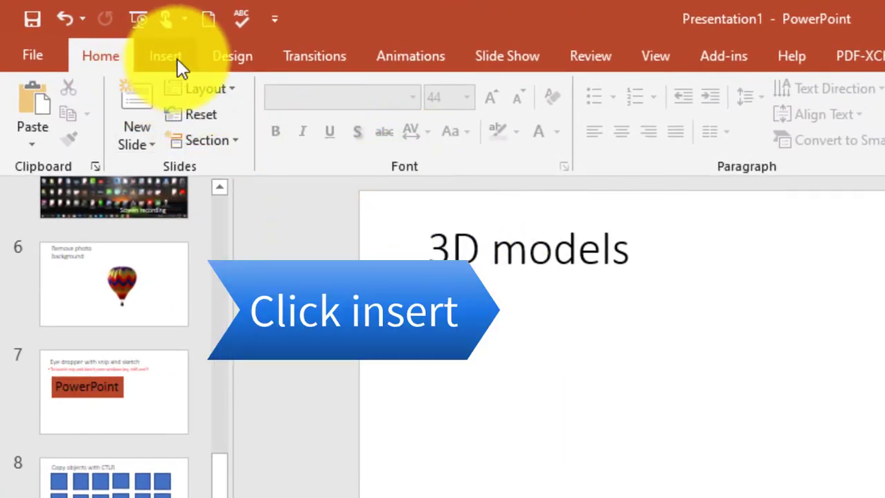
click(161, 59)
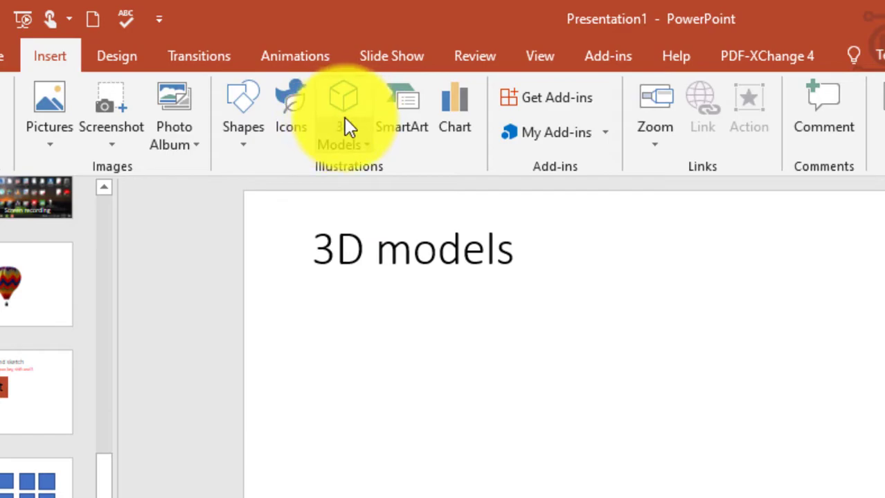
click(348, 135)
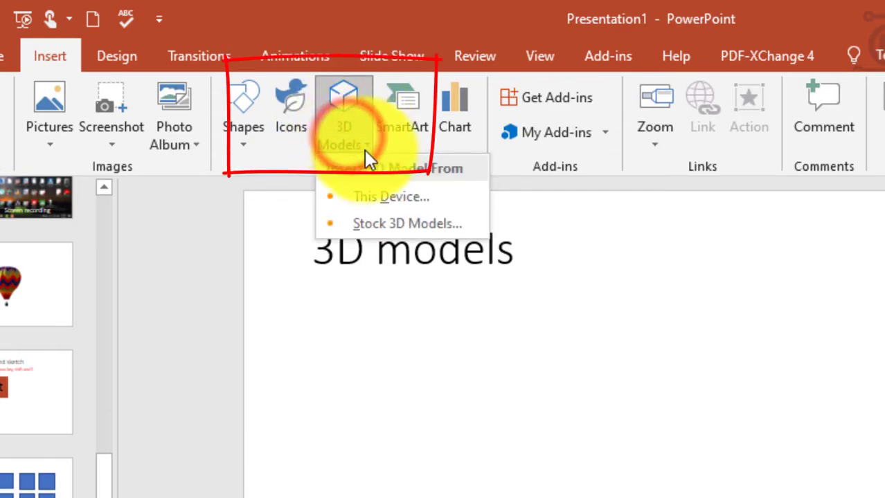
click(566, 223)
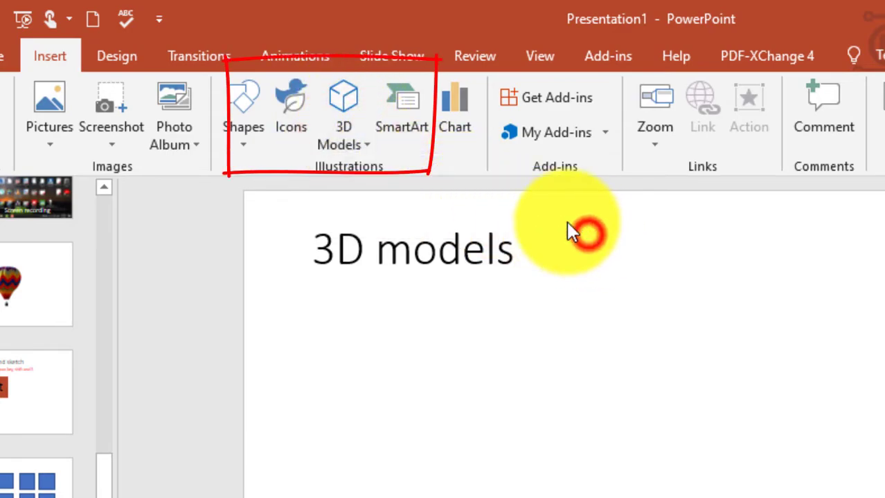
click(357, 92)
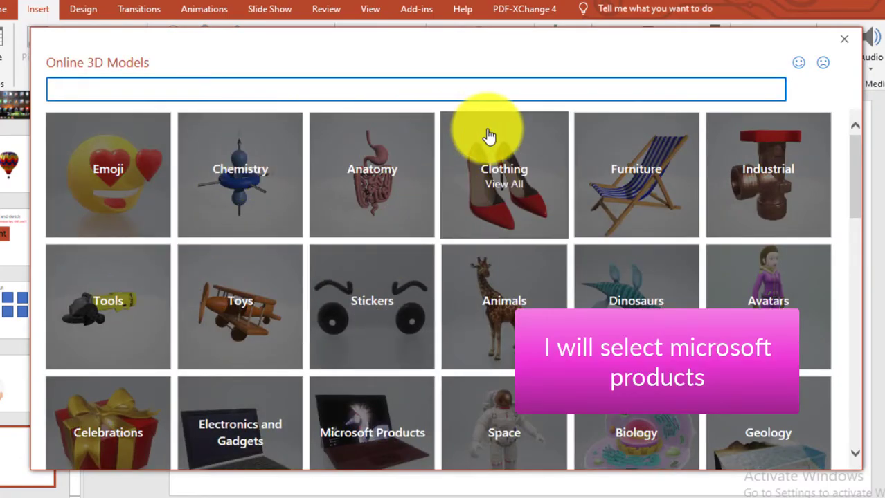
Insert the burgundy laptop from the Microsoft Products category of online 3D models
scroll(438, 162, down, 2)
scroll(436, 156, down, 3)
scroll(436, 155, up, 3)
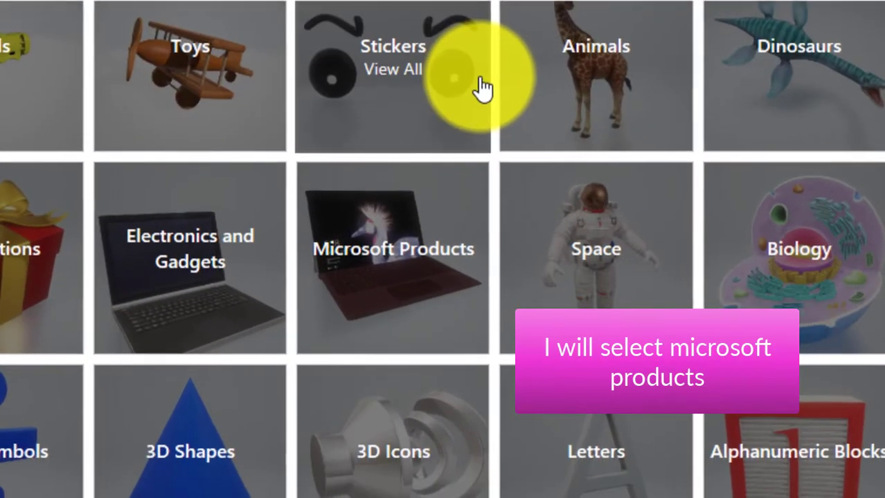
click(374, 343)
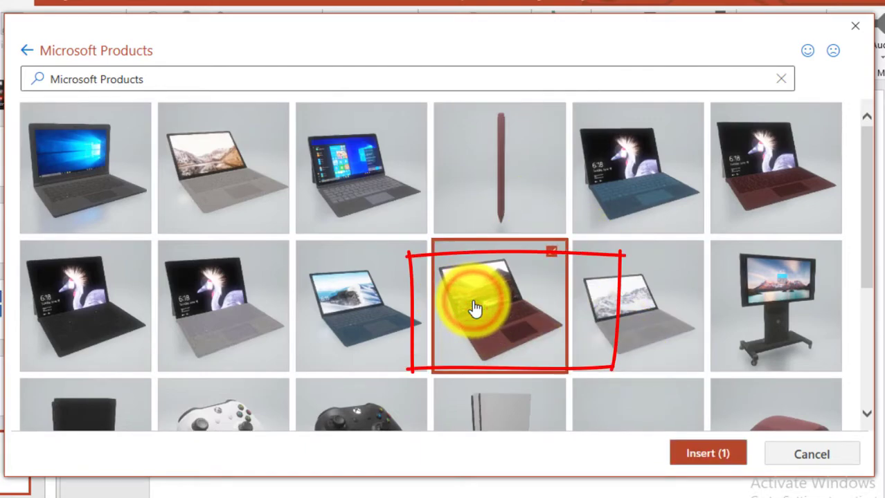
click(684, 453)
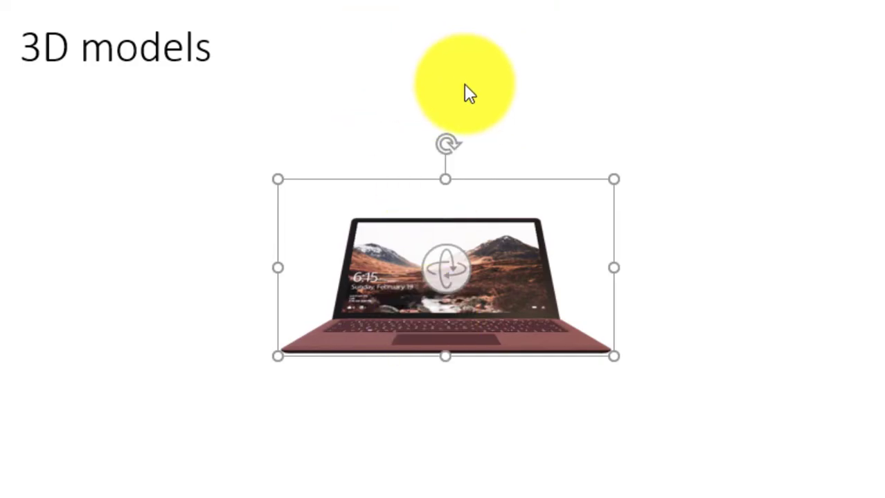
Tilt the laptop model freely and enlarge it to 6.37" × 7.64", ending front-facing
drag(452, 247, 443, 264)
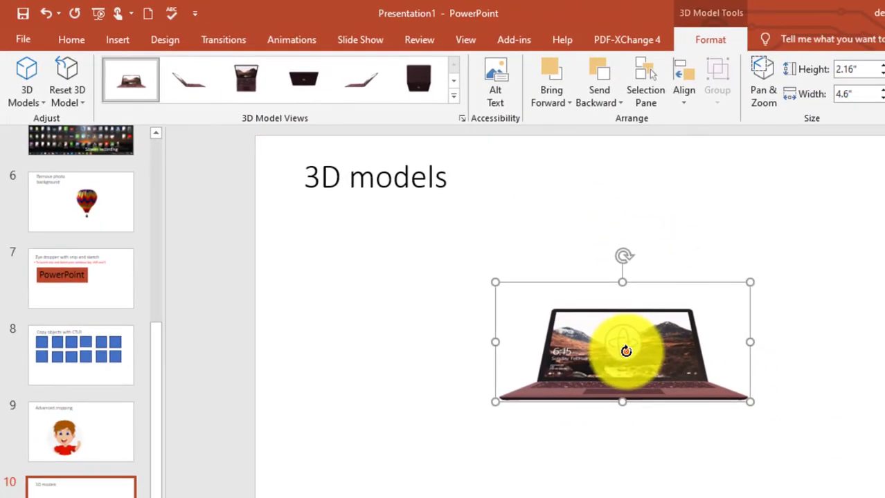
mouse_move(625, 351)
mouse_down()
mouse_move(626, 405)
mouse_move(623, 396)
mouse_up()
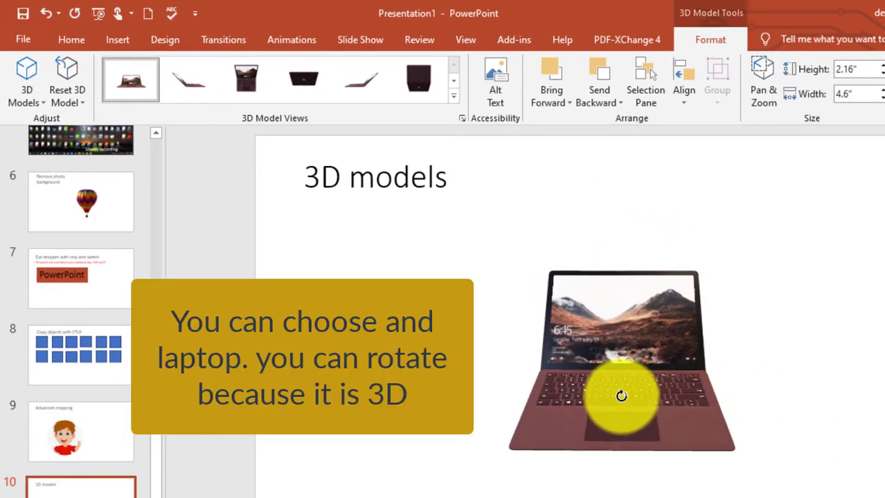
mouse_move(742, 230)
mouse_down()
mouse_move(794, 180)
mouse_move(845, 168)
mouse_up()
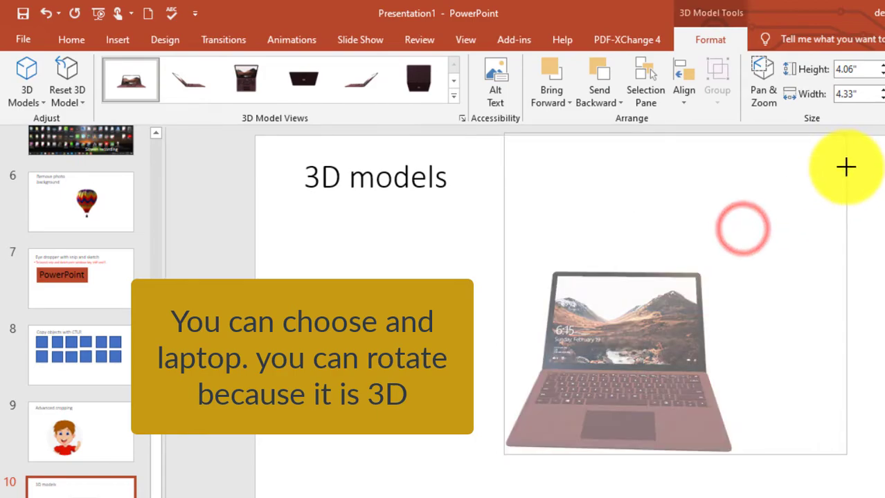
mouse_move(743, 256)
mouse_down()
mouse_move(685, 303)
mouse_move(720, 336)
mouse_up()
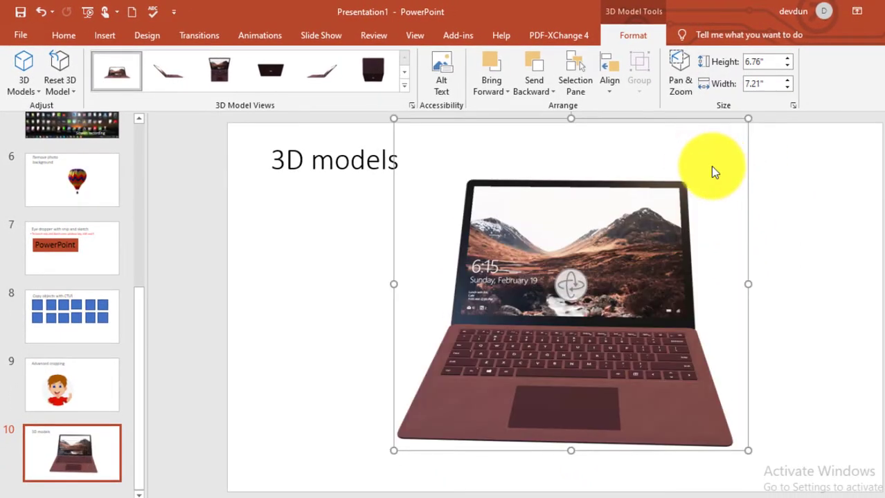
mouse_move(568, 287)
mouse_down()
mouse_move(869, 233)
mouse_move(732, 255)
mouse_move(746, 218)
mouse_move(642, 297)
mouse_move(393, 229)
mouse_move(410, 203)
mouse_move(468, 332)
mouse_move(561, 204)
mouse_move(668, 132)
mouse_move(766, 241)
mouse_move(830, 234)
mouse_move(656, 292)
mouse_move(554, 259)
mouse_move(578, 257)
mouse_move(430, 66)
mouse_up()
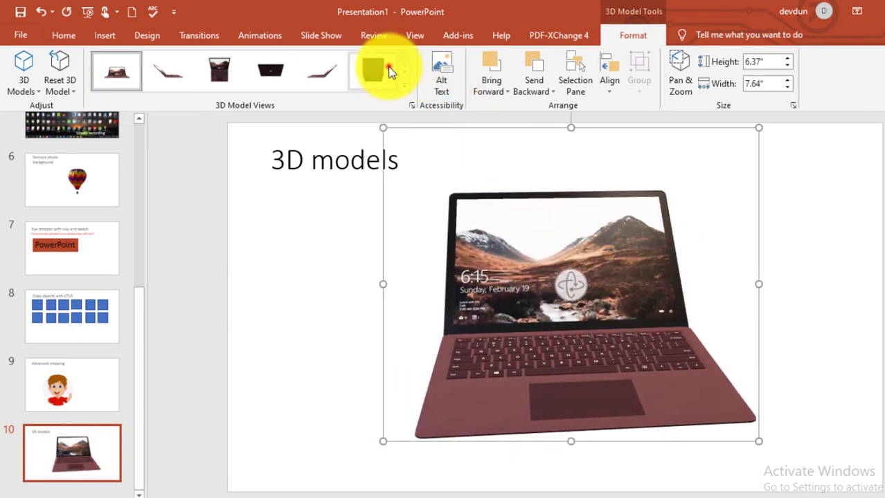
Try the top, side, front and mirrored side 3D Model Views presets on the laptop
click(369, 73)
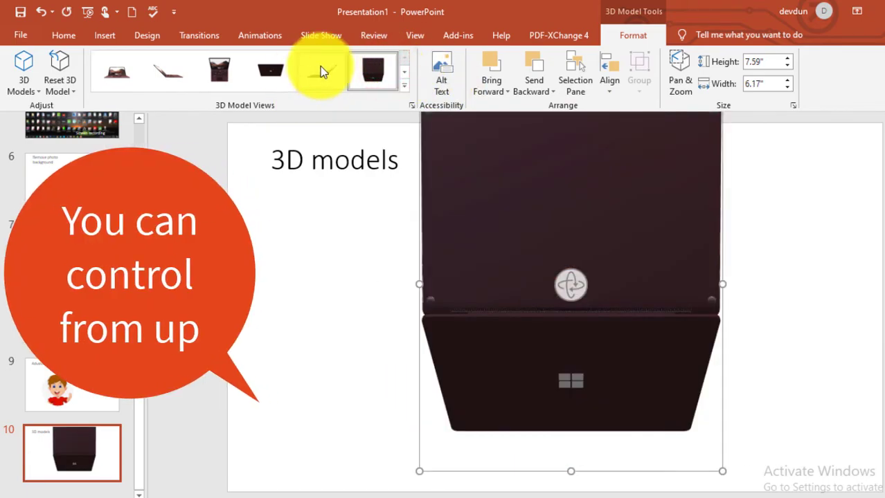
click(319, 66)
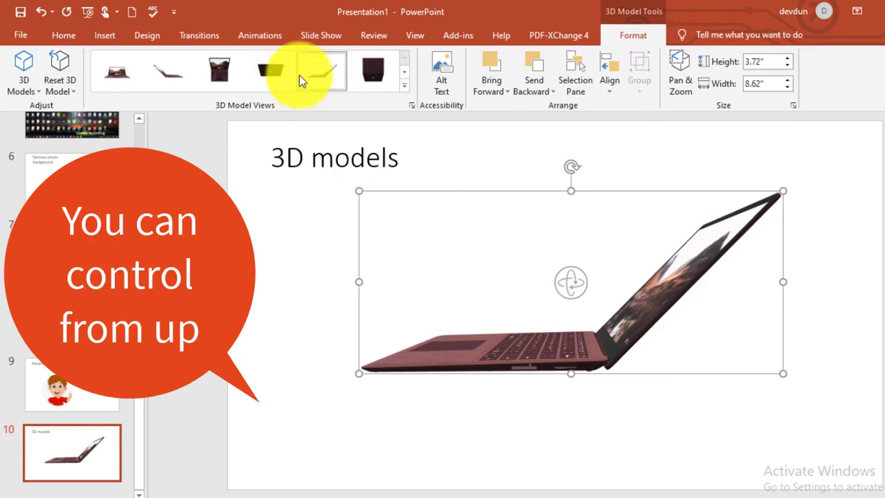
click(276, 65)
click(188, 63)
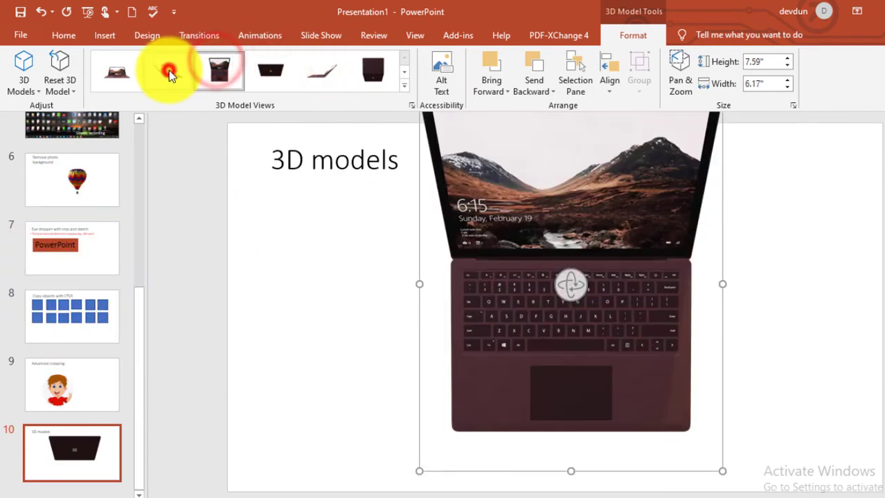
click(169, 70)
click(129, 64)
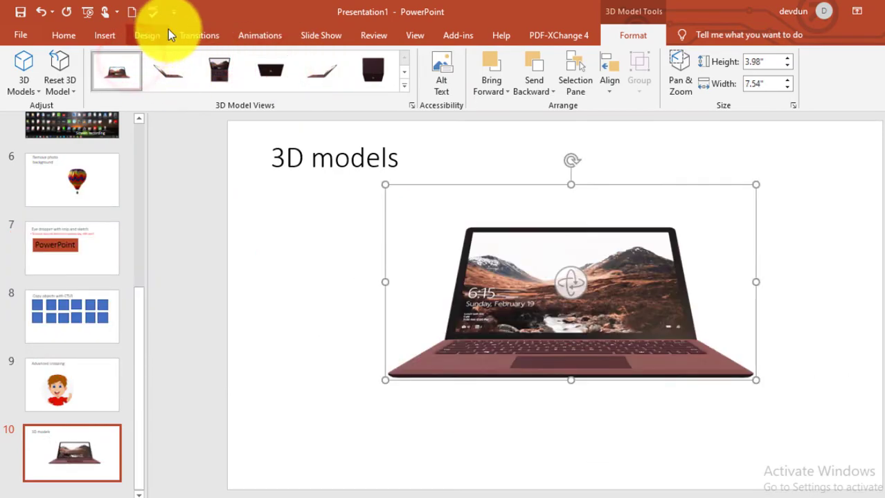
Settle on the mirrored side-angled preset view with the laptop screen on the left
click(173, 68)
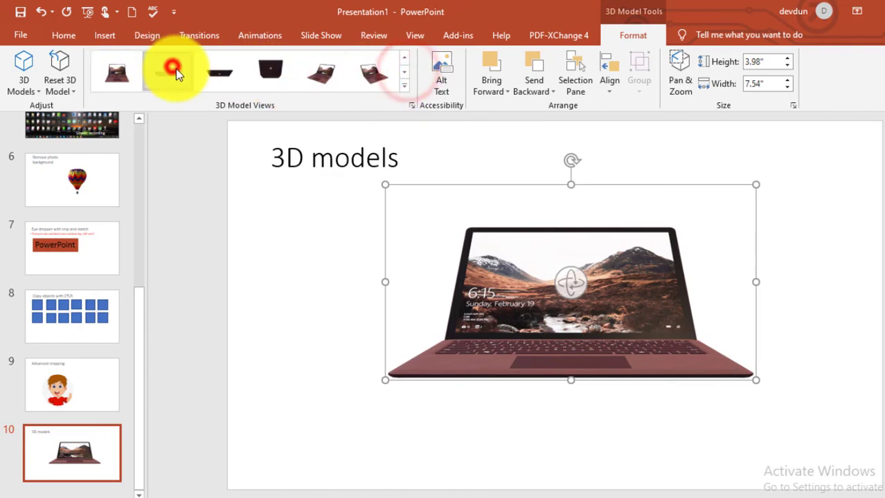
click(211, 73)
click(267, 74)
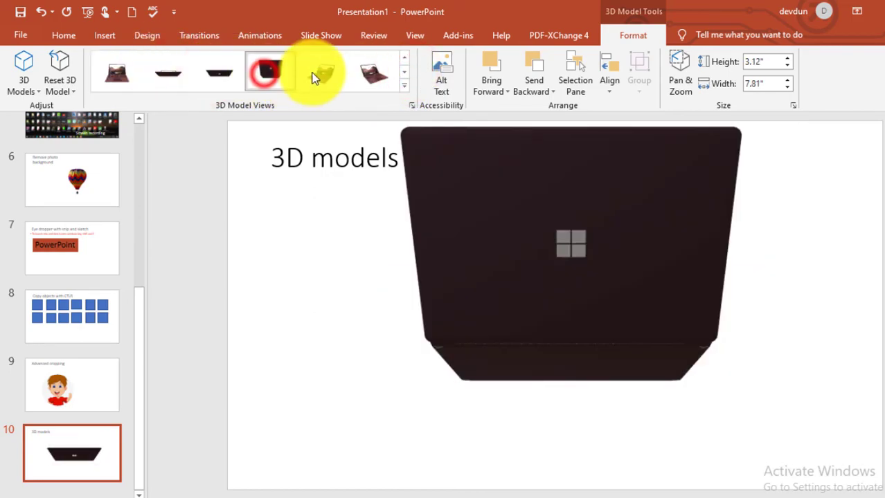
click(320, 72)
click(370, 67)
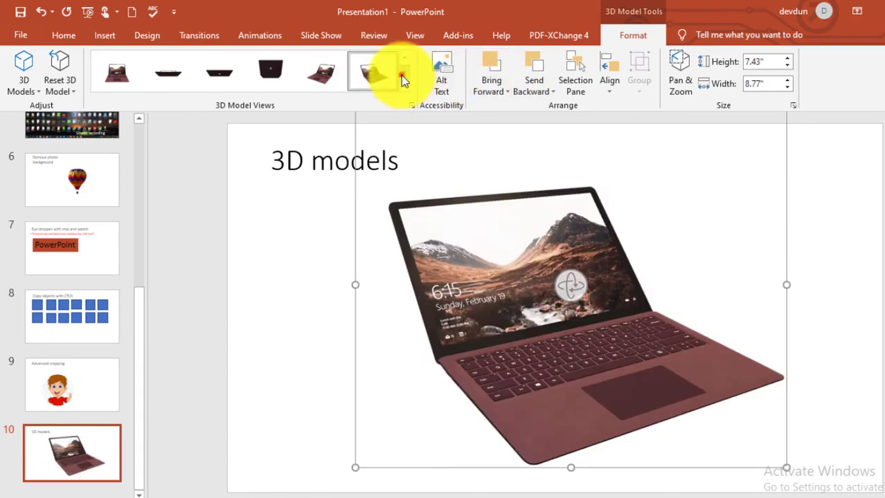
click(403, 74)
click(277, 73)
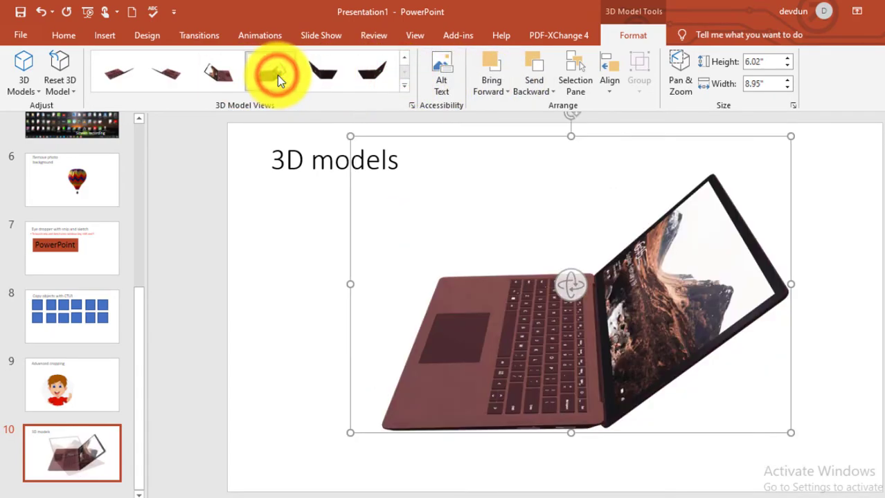
click(223, 72)
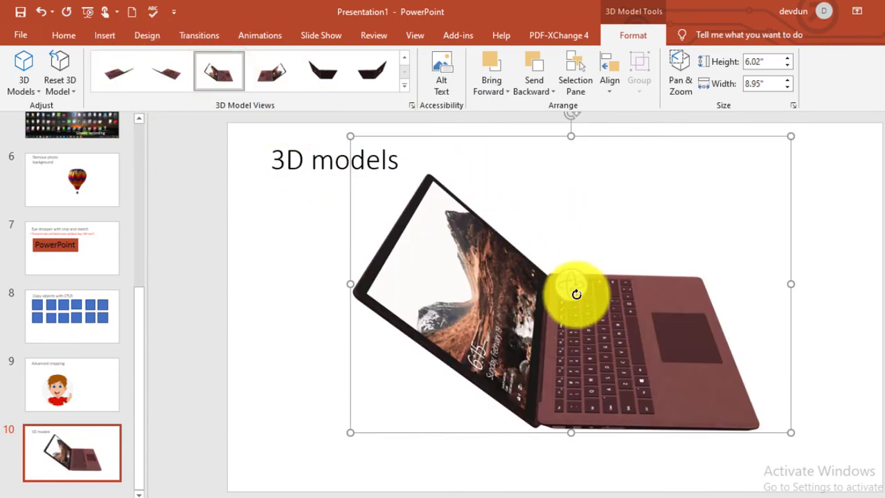
Turn the laptop front-facing, resize it to 8.45" × 9.07" and drag it onto the slide's bottom edge
mouse_move(594, 298)
mouse_down()
mouse_move(370, 284)
mouse_move(380, 257)
mouse_up()
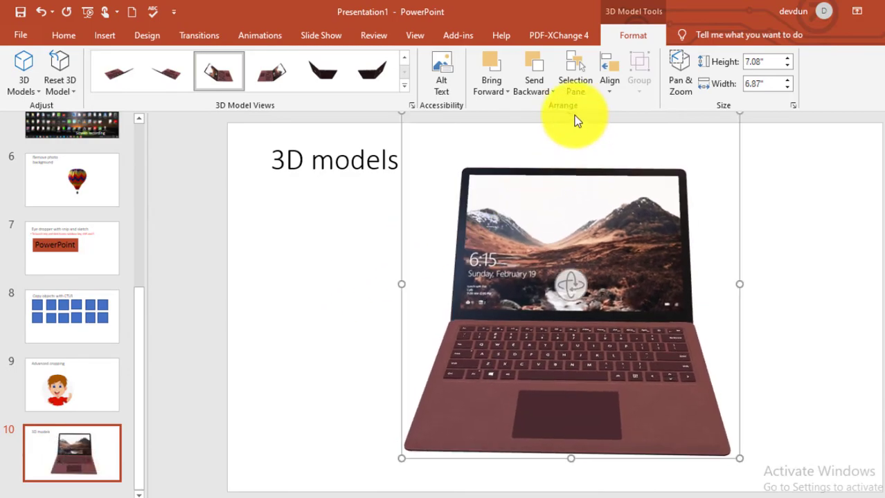
drag(568, 113, 568, 149)
drag(674, 136, 785, 107)
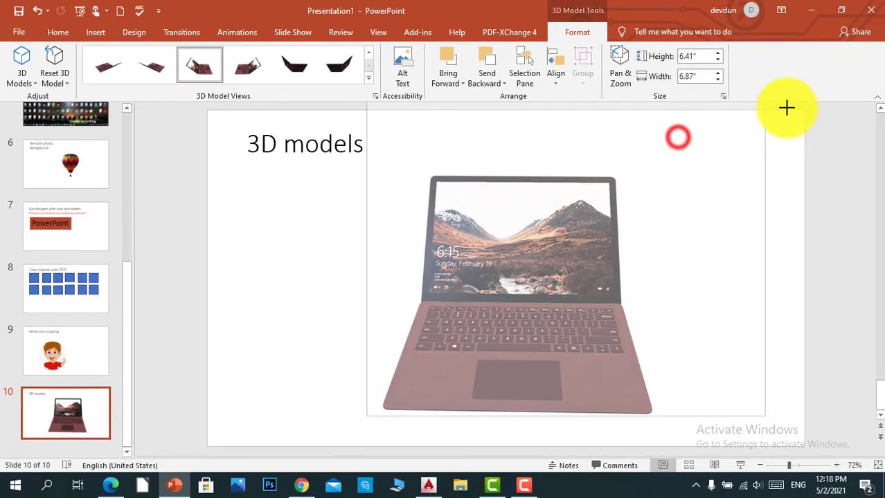
drag(572, 284, 563, 292)
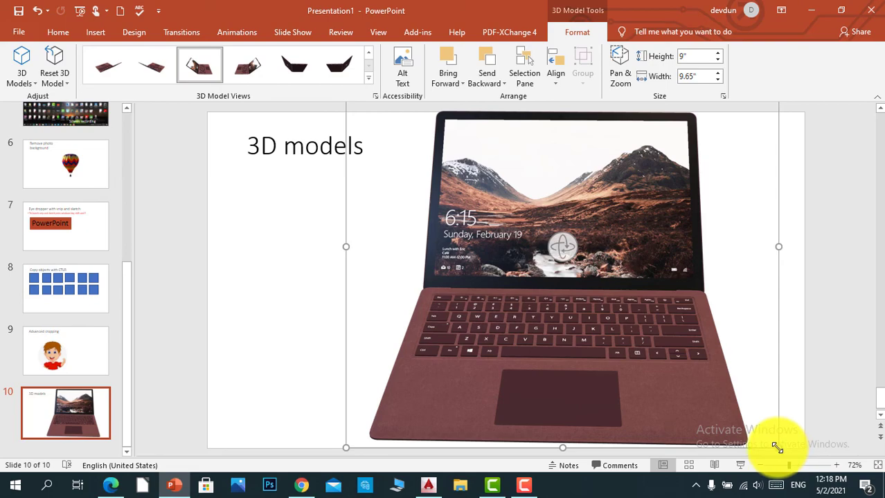
drag(776, 447, 721, 423)
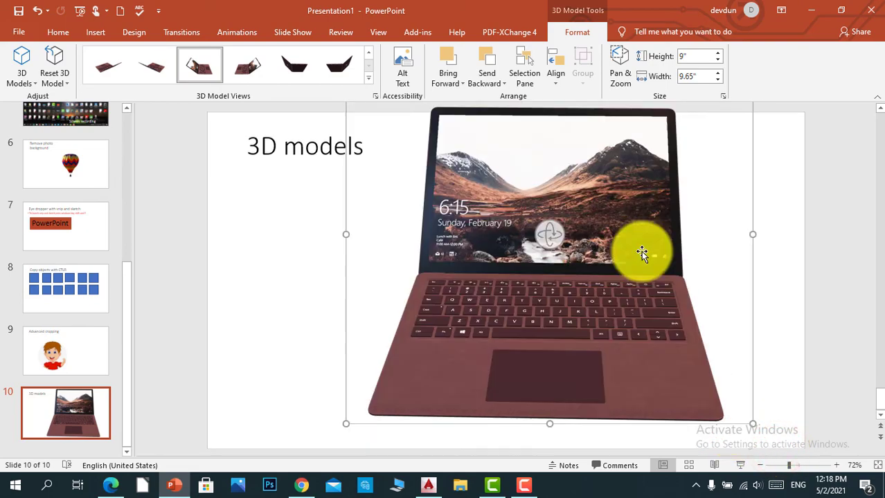
drag(643, 263, 618, 265)
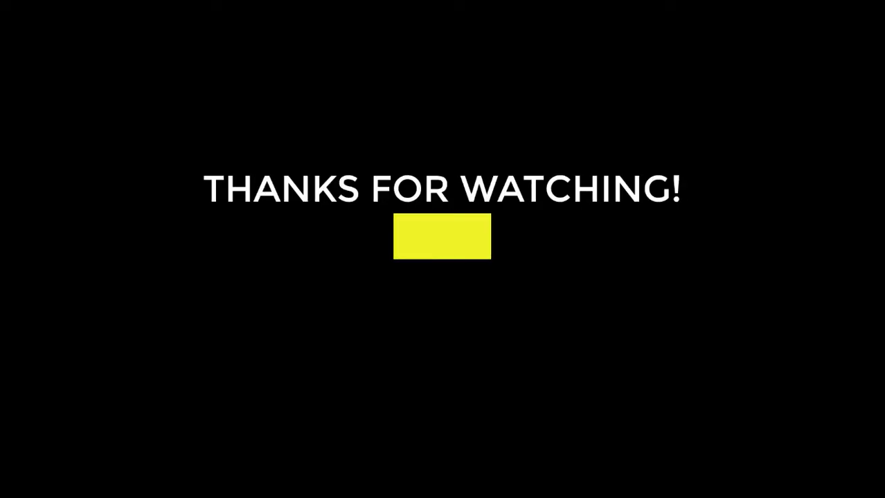